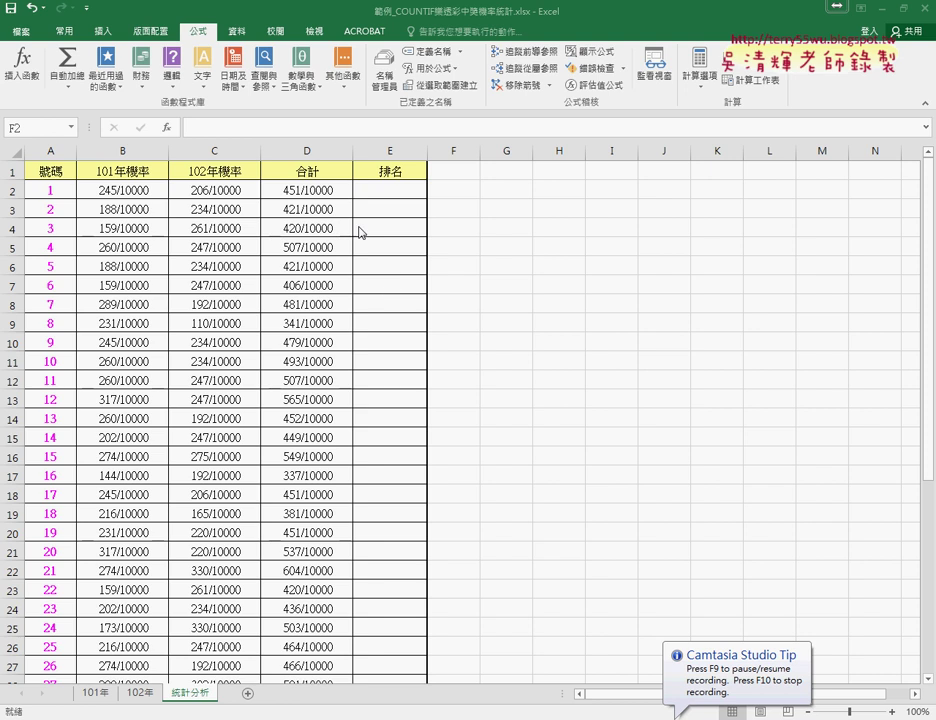
# Select the 合計 cell D2 for number 1.
pyautogui.click(307, 188)
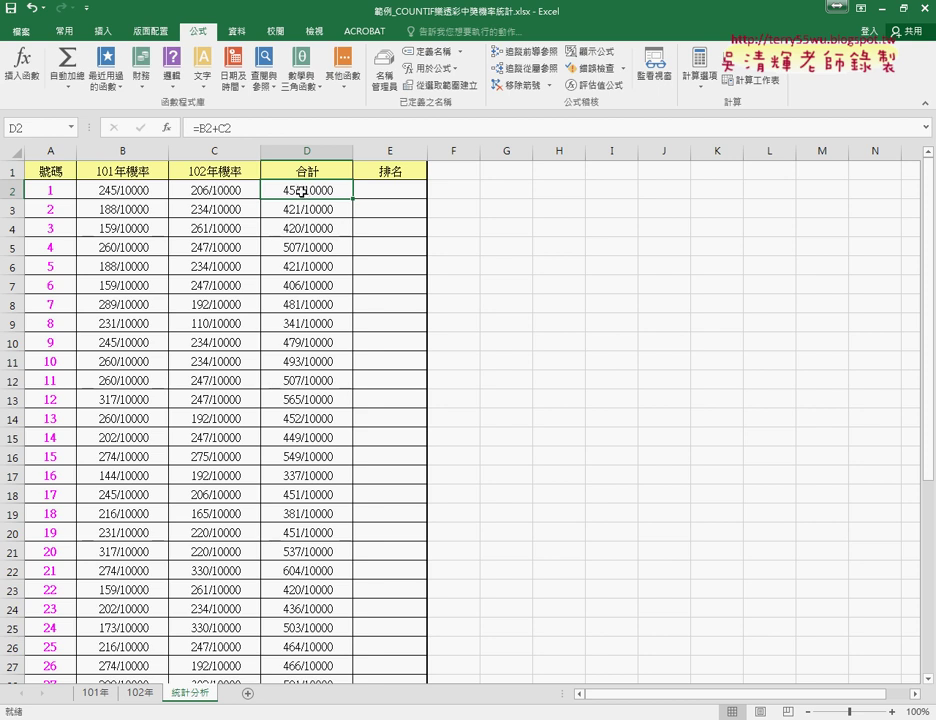
# Clear D2 and re-enter =B2+C2 in it, which shows 451/10000.
pyautogui.press('Delete')
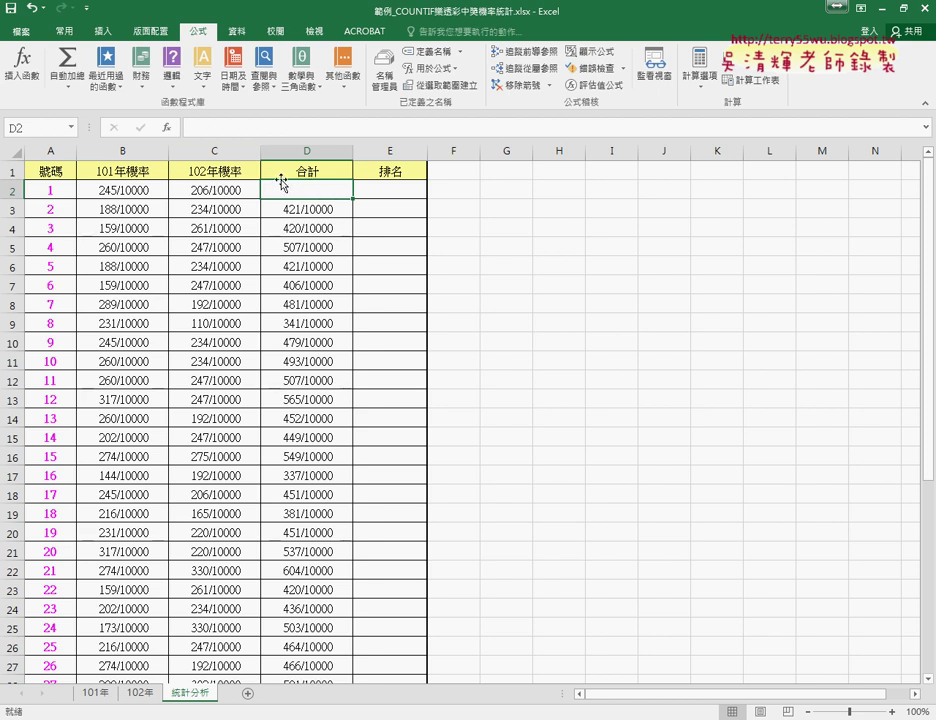
pyautogui.click(224, 119)
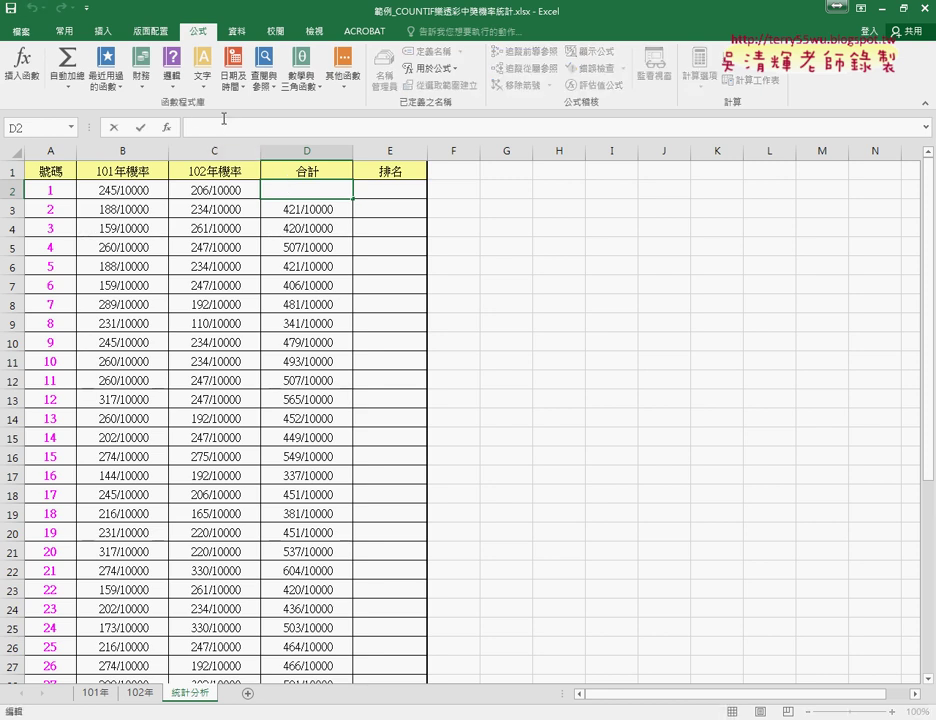
pyautogui.write('=')
pyautogui.click(140, 190)
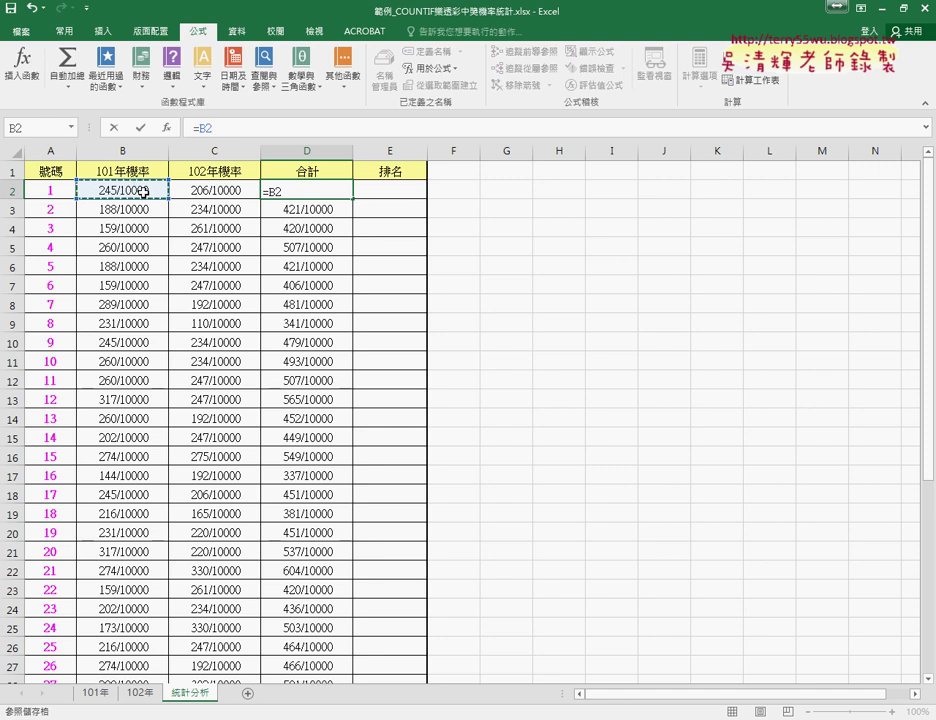
pyautogui.write('+')
pyautogui.click(214, 190)
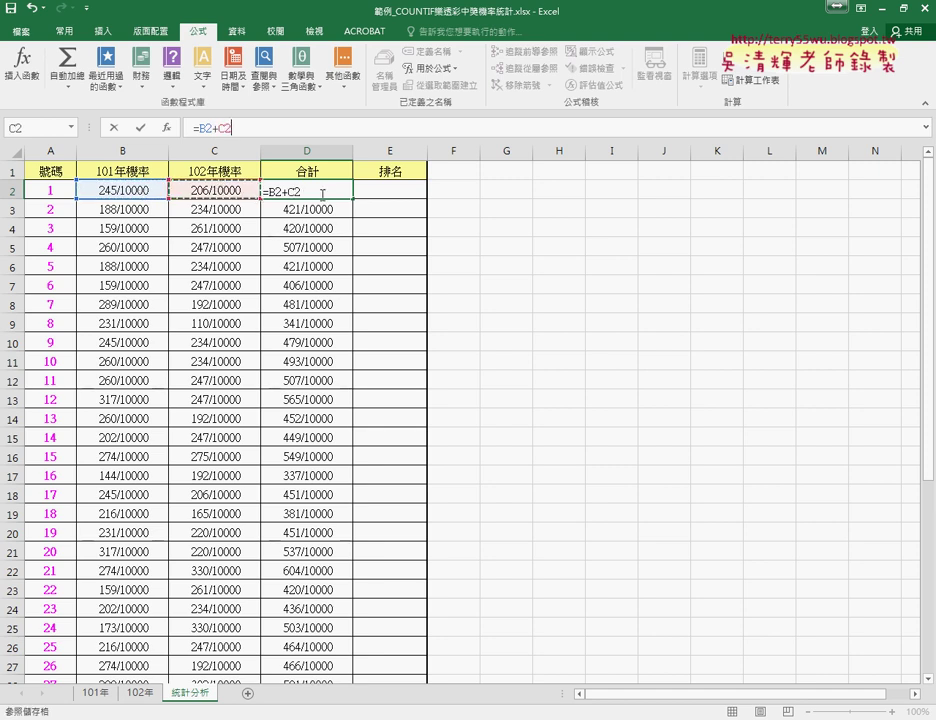
pyautogui.click(140, 131)
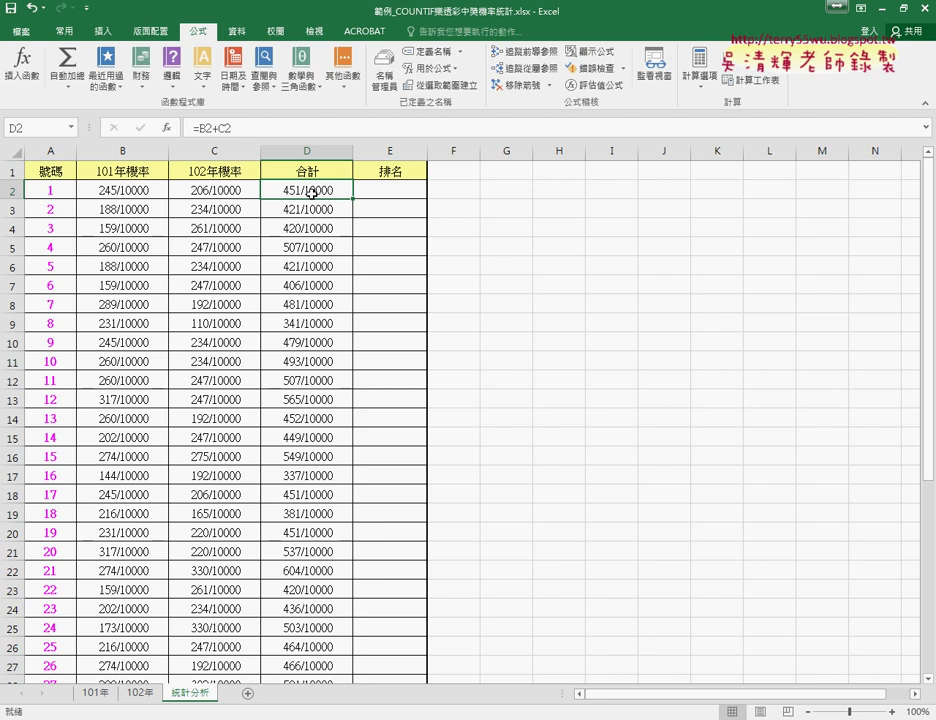
# Fill the =B2+C2 formula down the whole 合計 column, ending at 604/10000 for number 21.
pyautogui.doubleClick(353, 200)
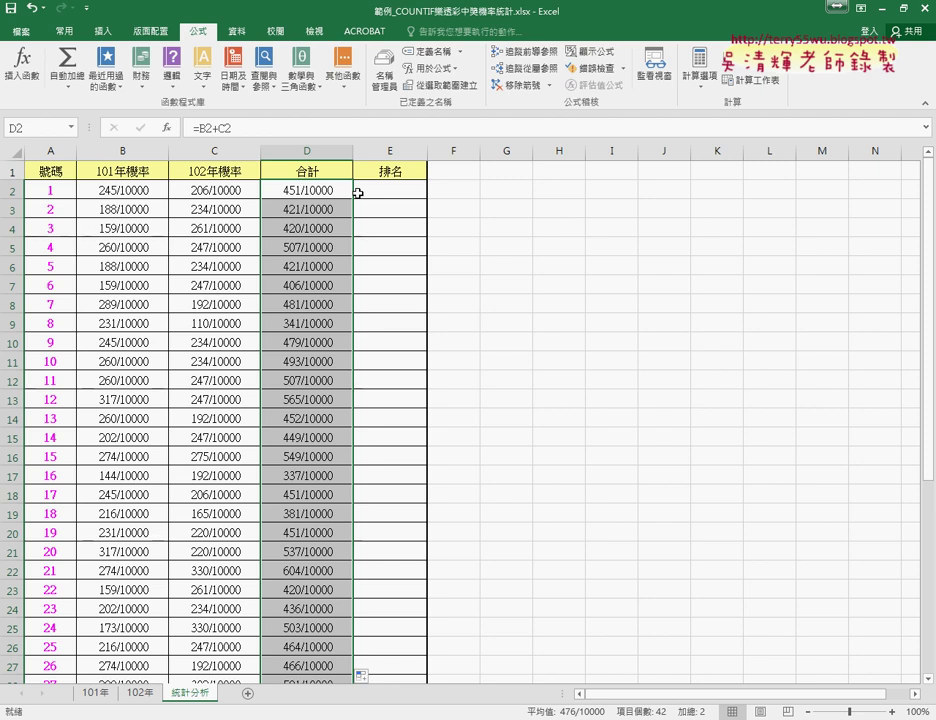
pyautogui.click(309, 150)
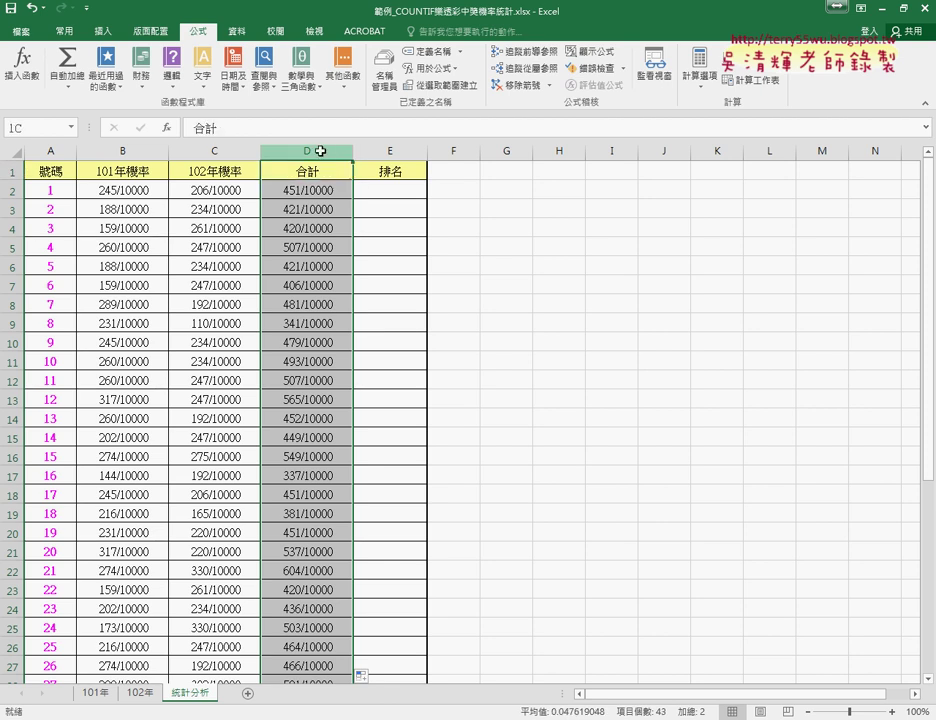
pyautogui.click(390, 192)
pyautogui.click(318, 191)
pyautogui.click(395, 194)
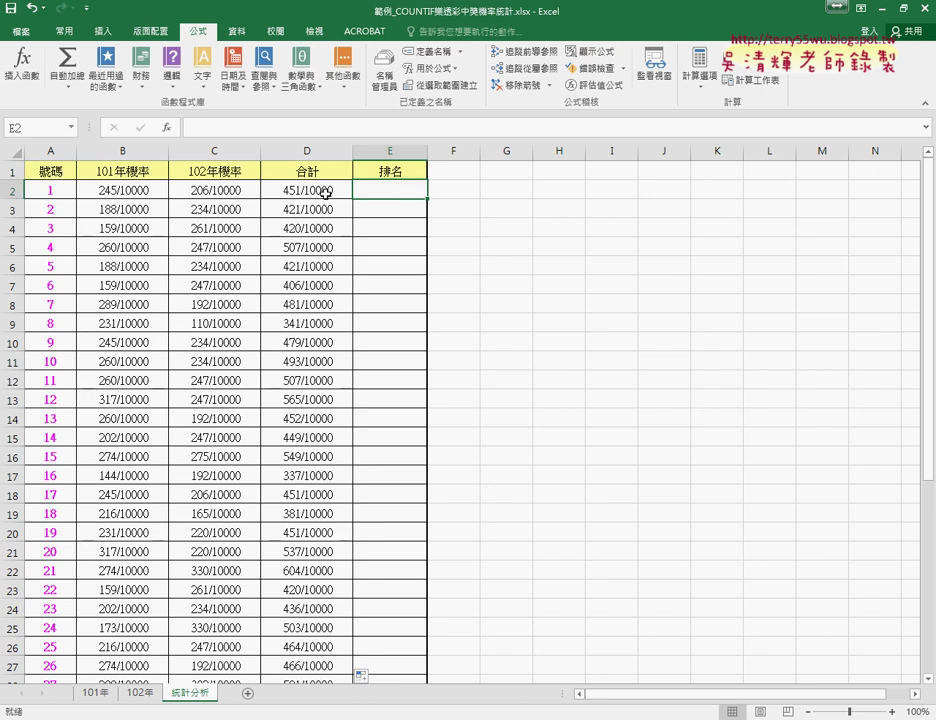
pyautogui.click(325, 193)
pyautogui.click(323, 171)
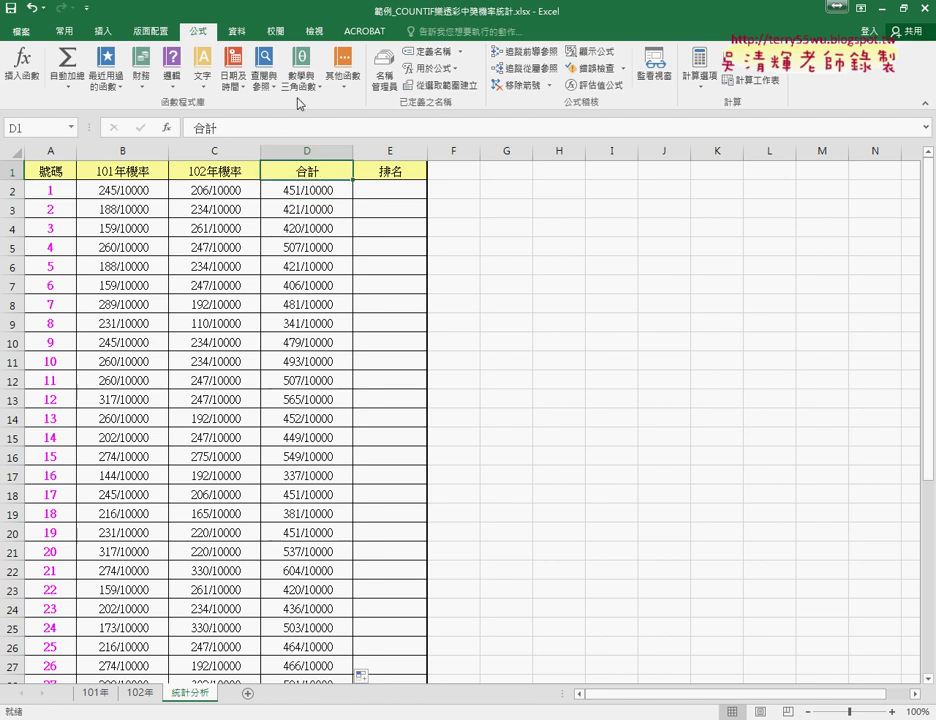
pyautogui.click(237, 31)
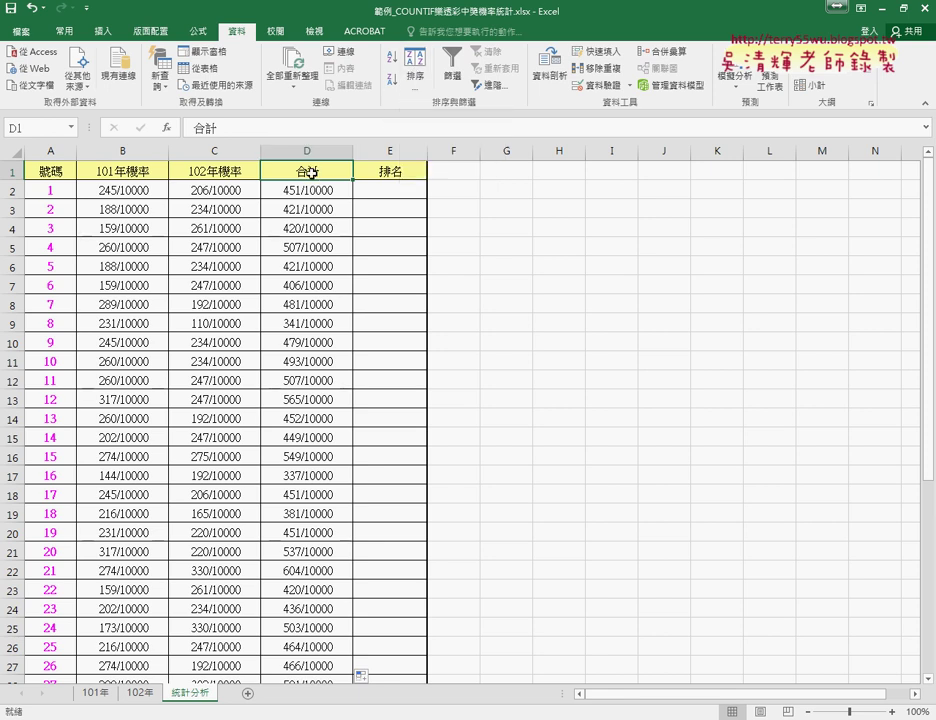
# Sort the table by 合計 in 最大到最小 order, putting number 34 (606/10000) first.
pyautogui.click(415, 68)
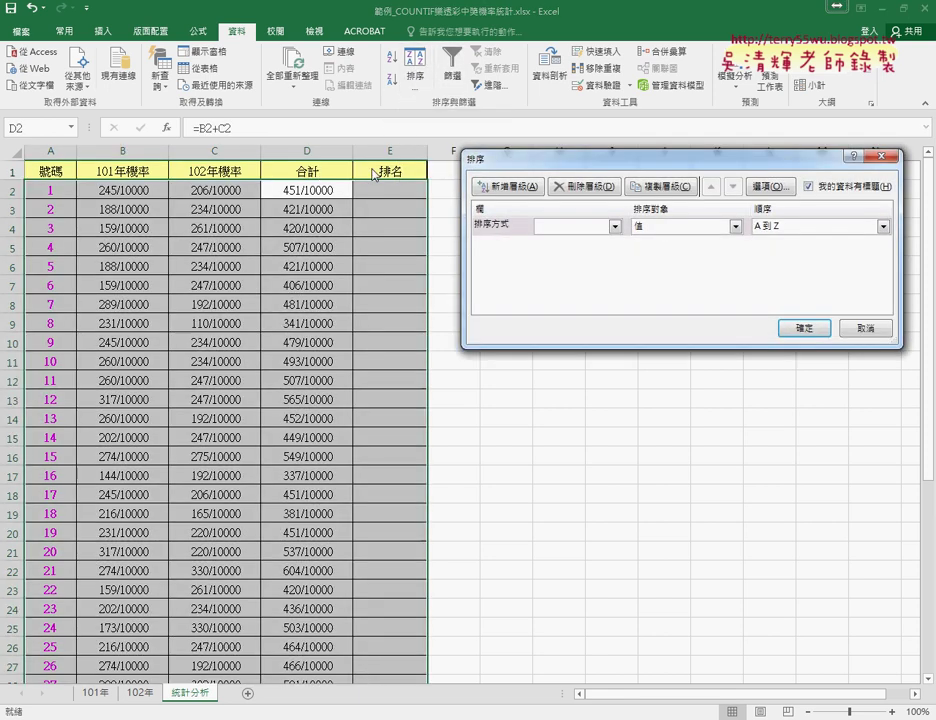
pyautogui.click(574, 227)
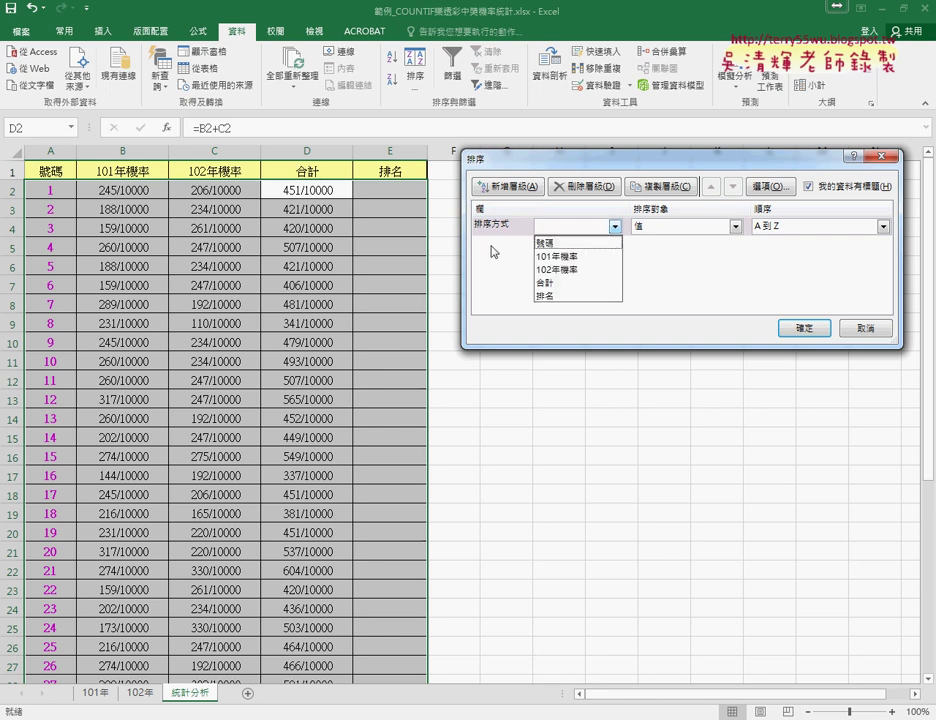
pyautogui.click(550, 283)
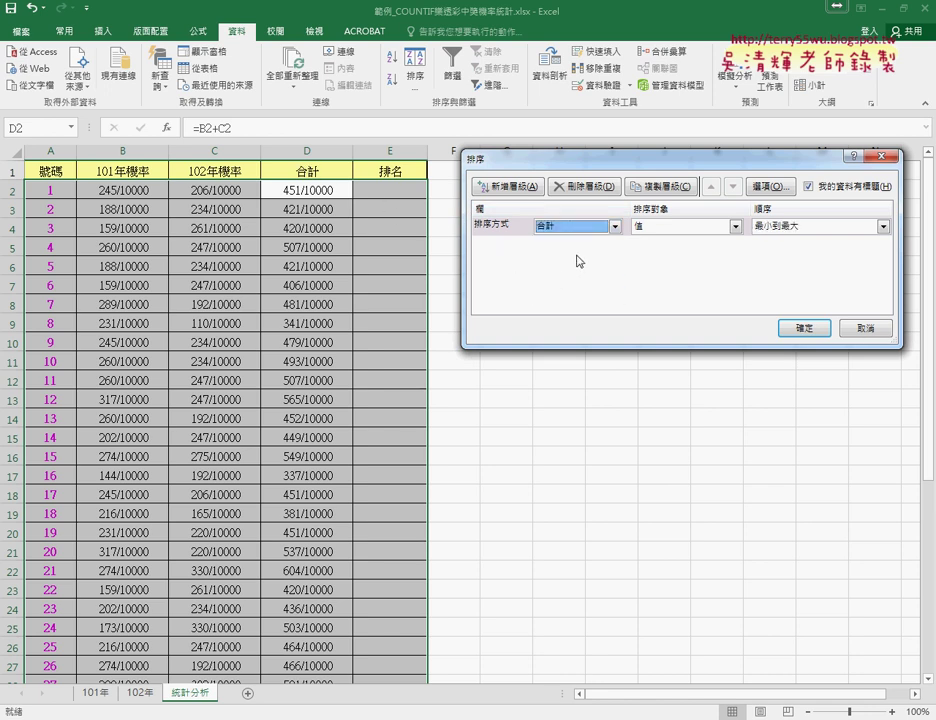
pyautogui.click(787, 227)
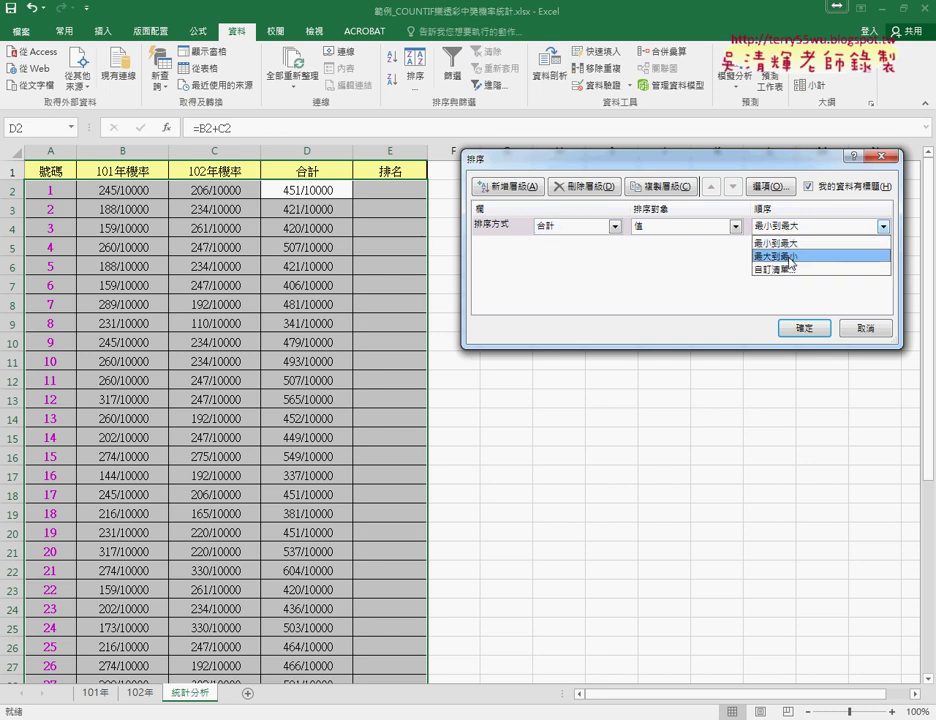
pyautogui.click(792, 259)
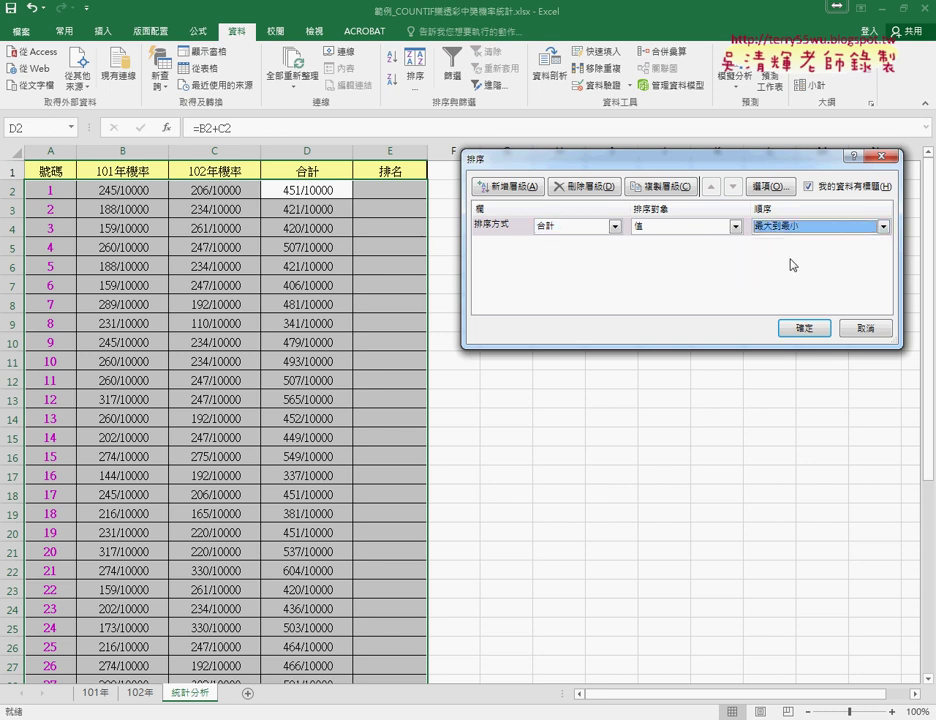
pyautogui.click(801, 329)
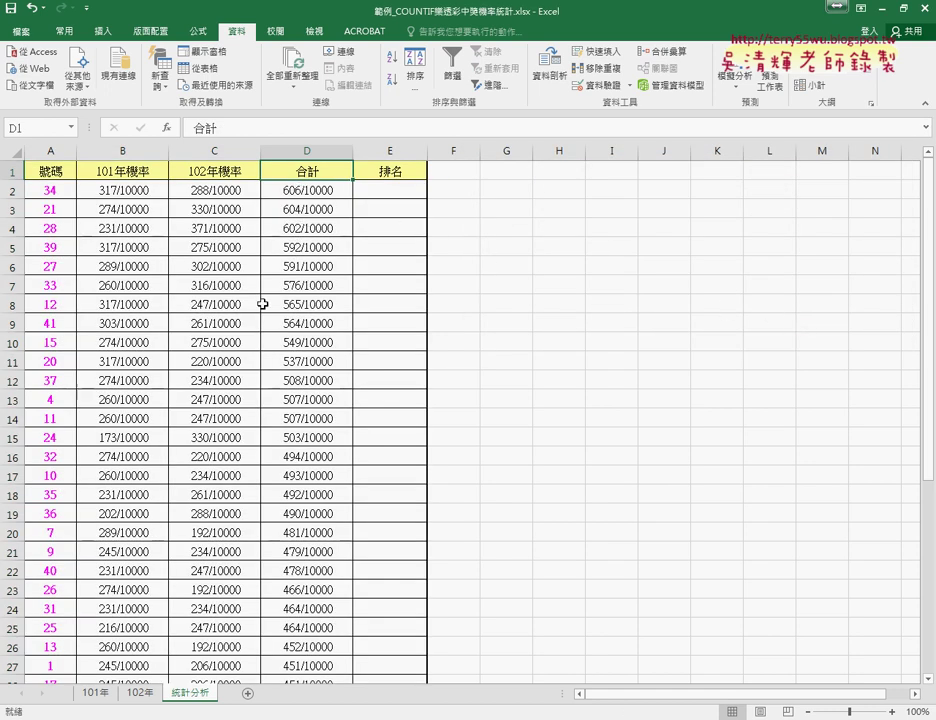
# Enter 1 in E2 and fill the 排名 series 1 through 42 down to E43.
pyautogui.moveTo(52, 190); pyautogui.dragTo(54, 306)
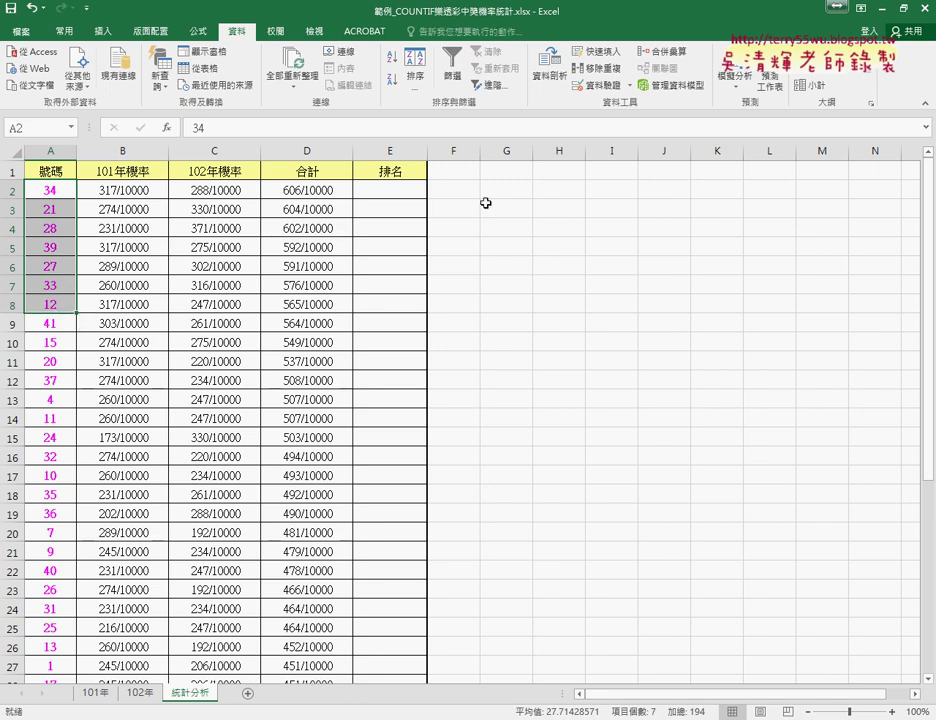
pyautogui.click(423, 194)
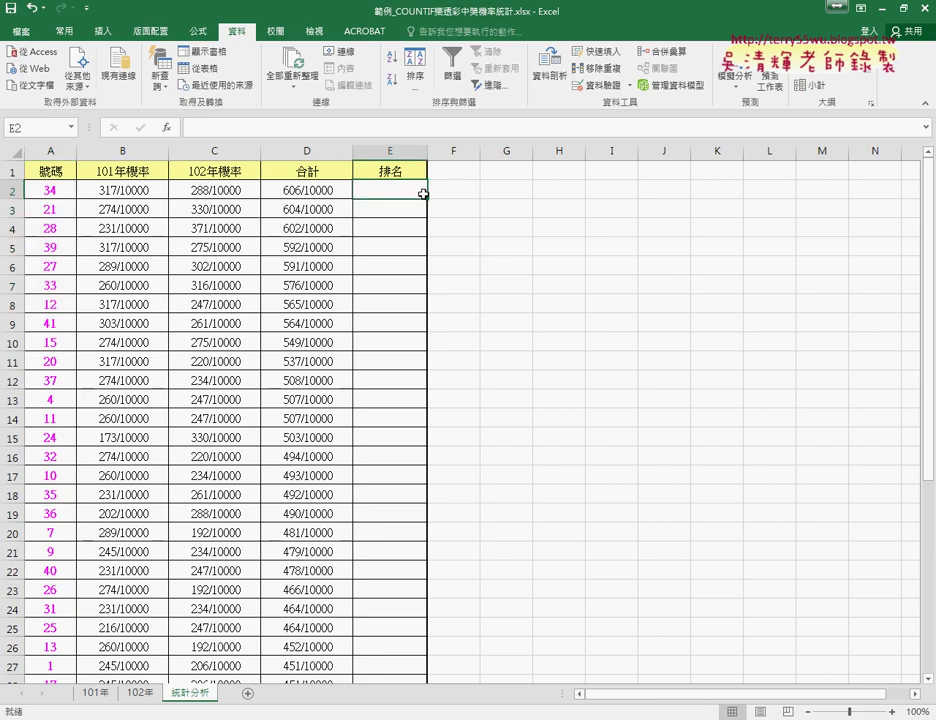
pyautogui.write('1')
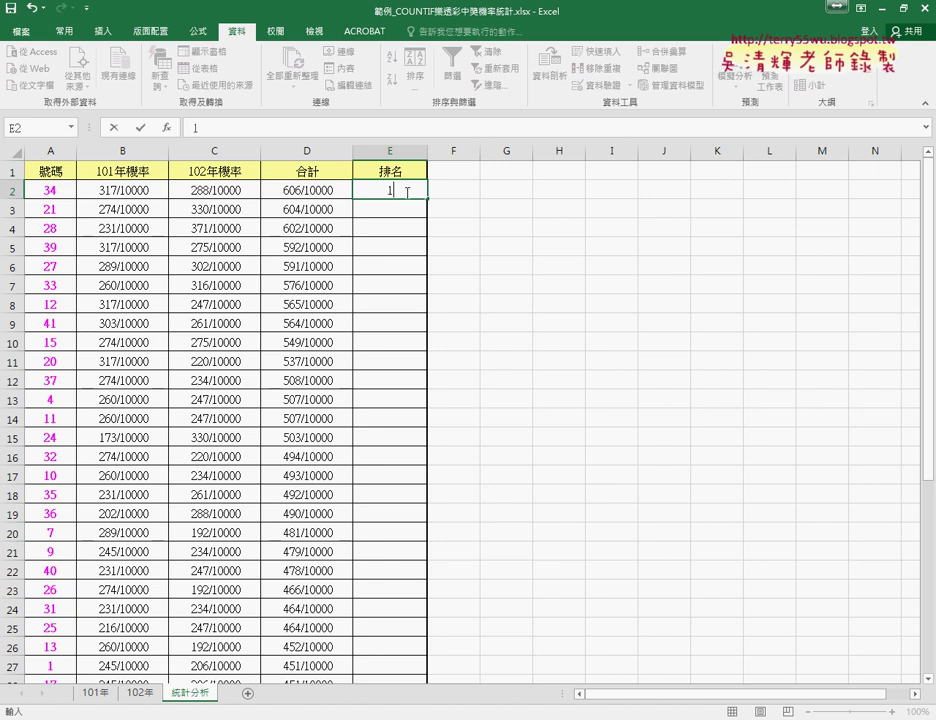
pyautogui.hotkey('ctrl', 'Return')
pyautogui.moveTo(428, 199)
pyautogui.mouseDown()
pyautogui.moveTo(432, 219)
pyautogui.moveTo(430, 204)
pyautogui.mouseUp()
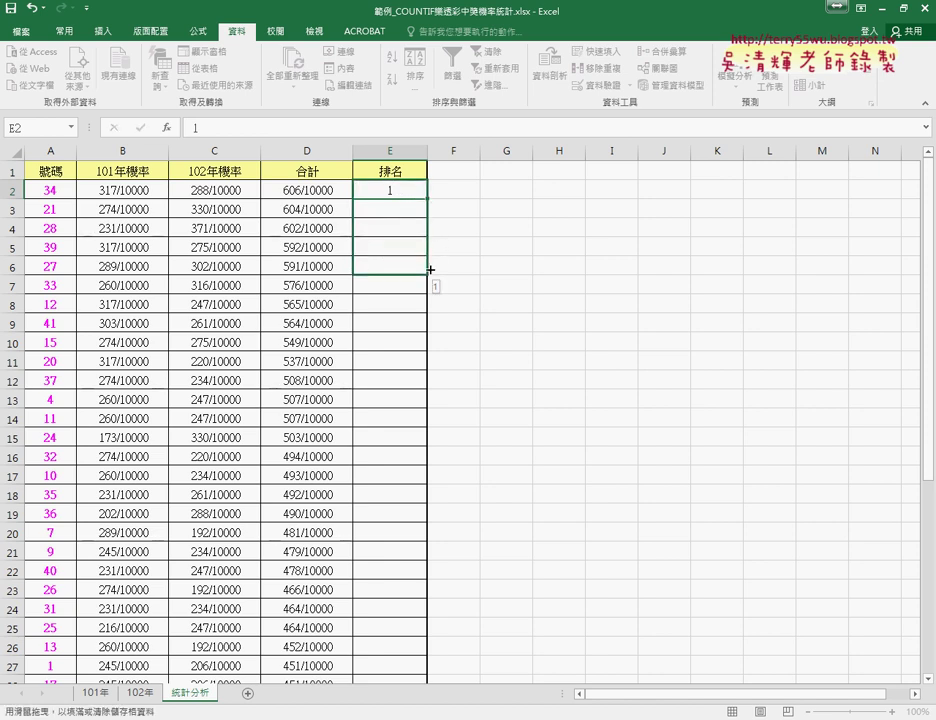
pyautogui.moveTo(430, 204); pyautogui.dragTo(428, 190)
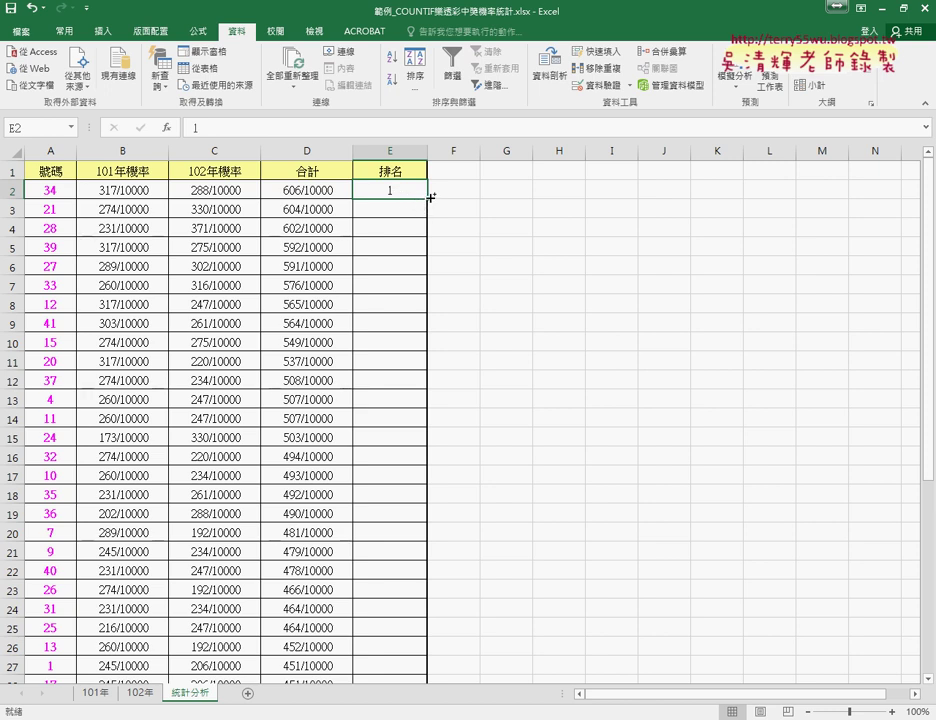
pyautogui.moveTo(430, 198)
pyautogui.mouseDown()
pyautogui.moveTo(424, 707)
pyautogui.moveTo(437, 629)
pyautogui.moveTo(438, 659)
pyautogui.mouseUp()
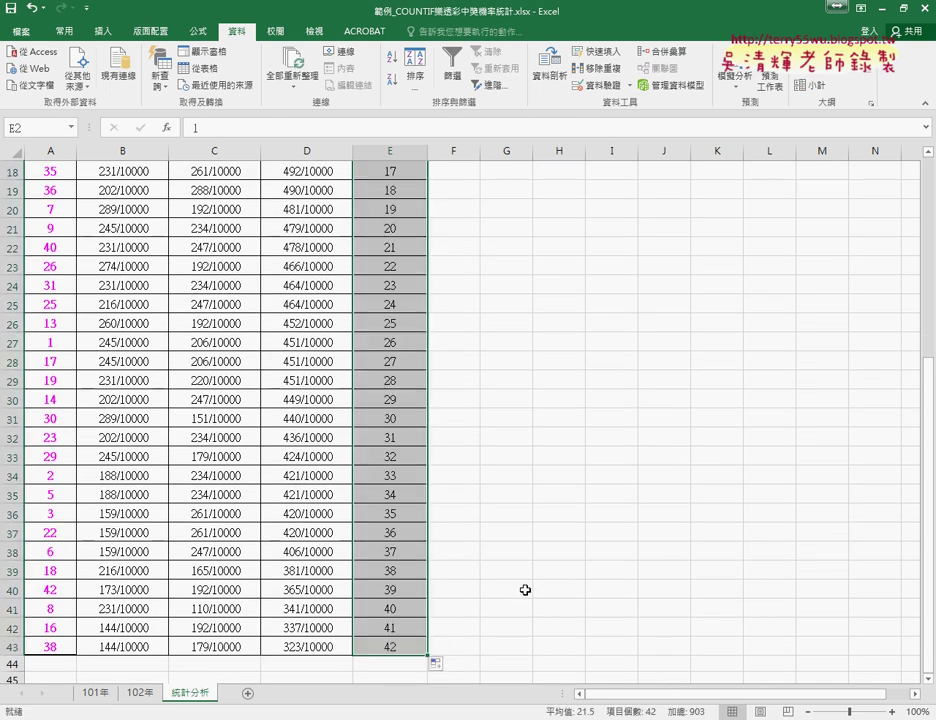
pyautogui.scroll(6, 525, 590)
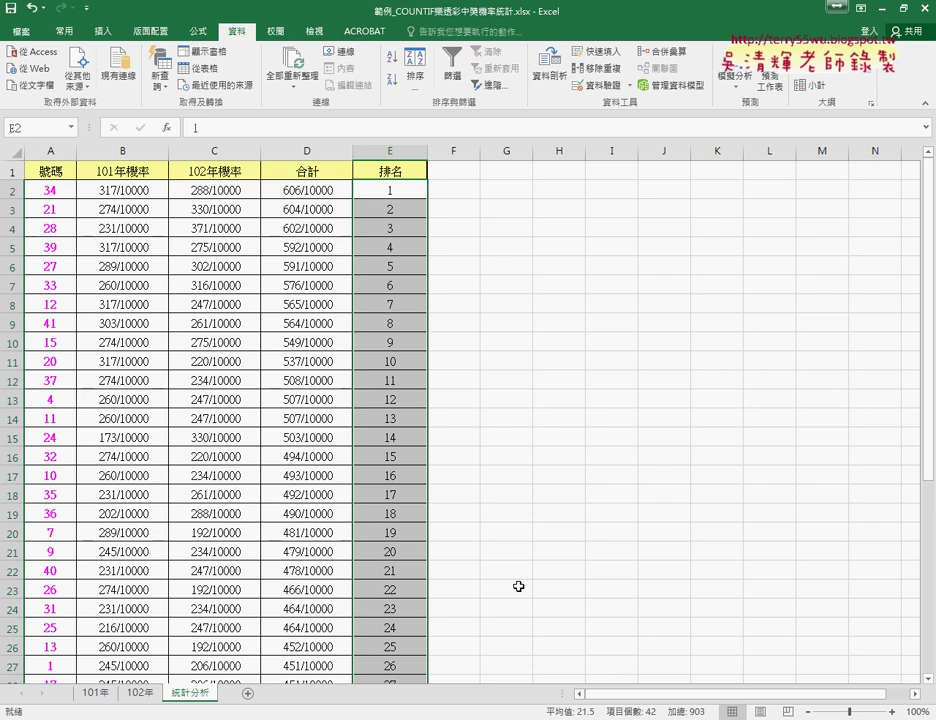
# Re-sort the table by 號碼 in 最小到最大 order, so number 1 comes first with rank 26.
pyautogui.click(50, 172)
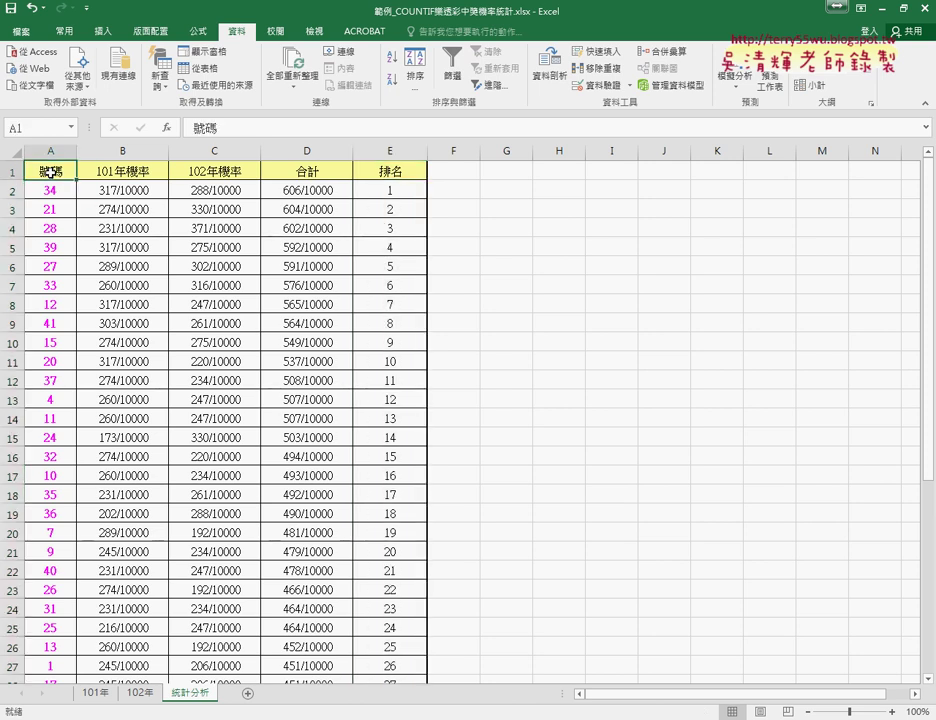
pyautogui.click(317, 170)
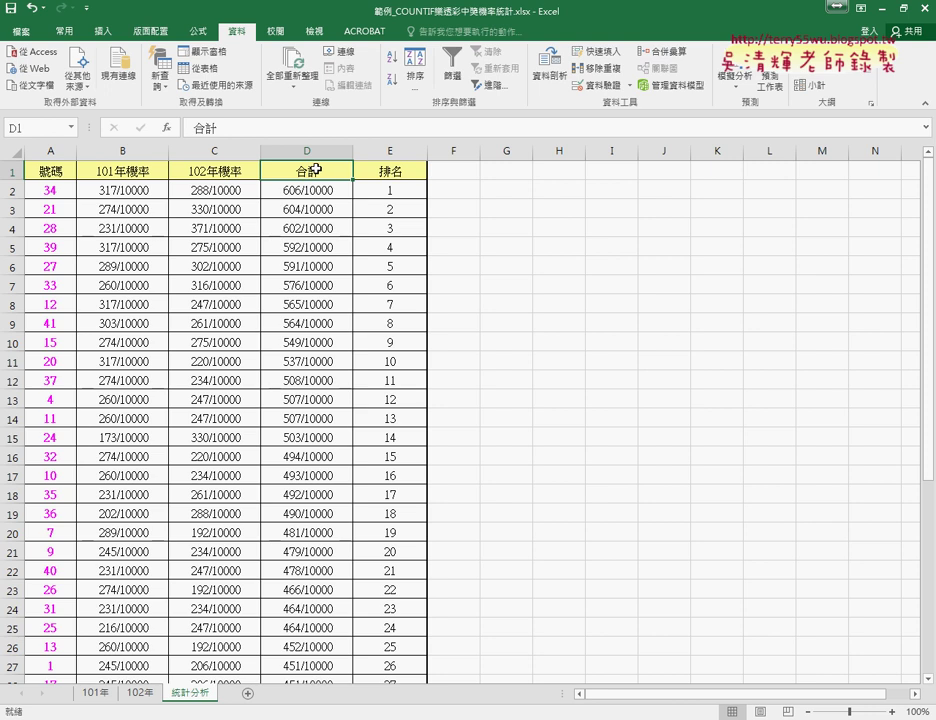
pyautogui.click(52, 171)
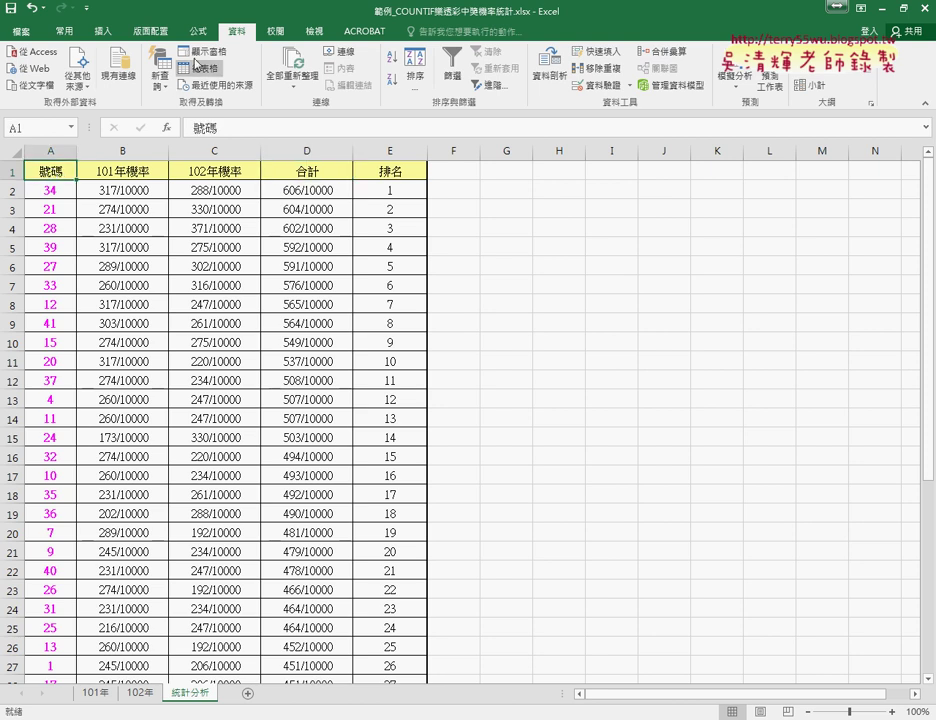
pyautogui.click(416, 75)
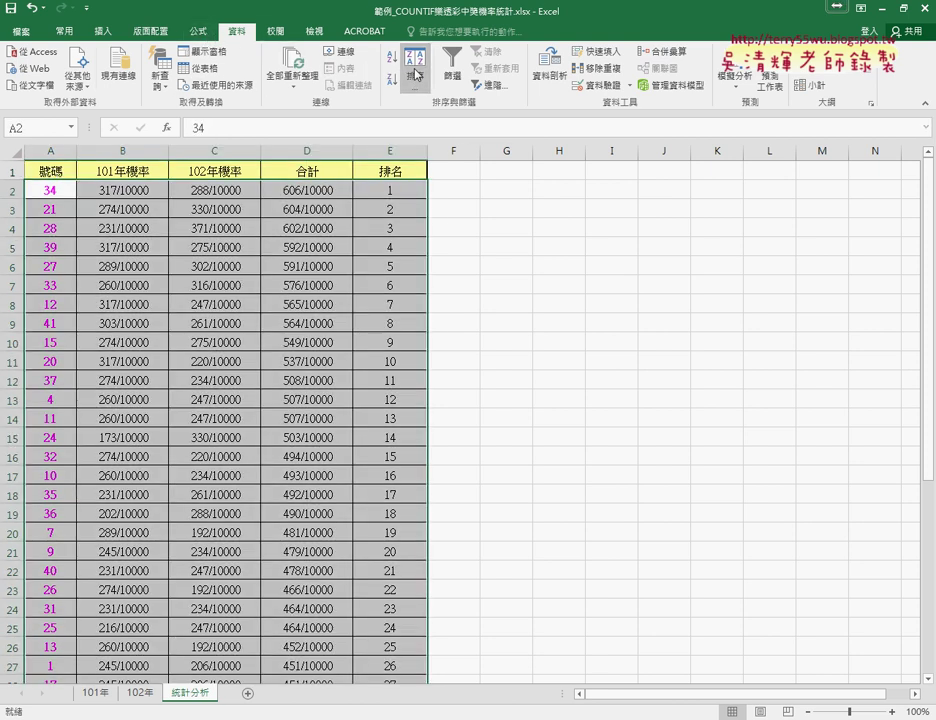
pyautogui.click(590, 227)
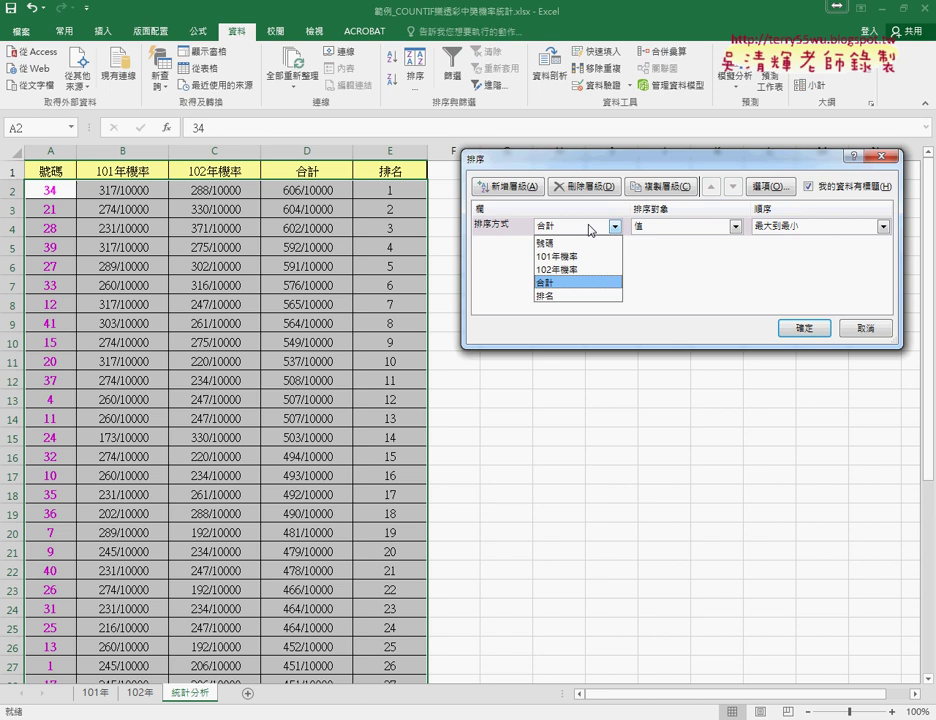
pyautogui.click(588, 243)
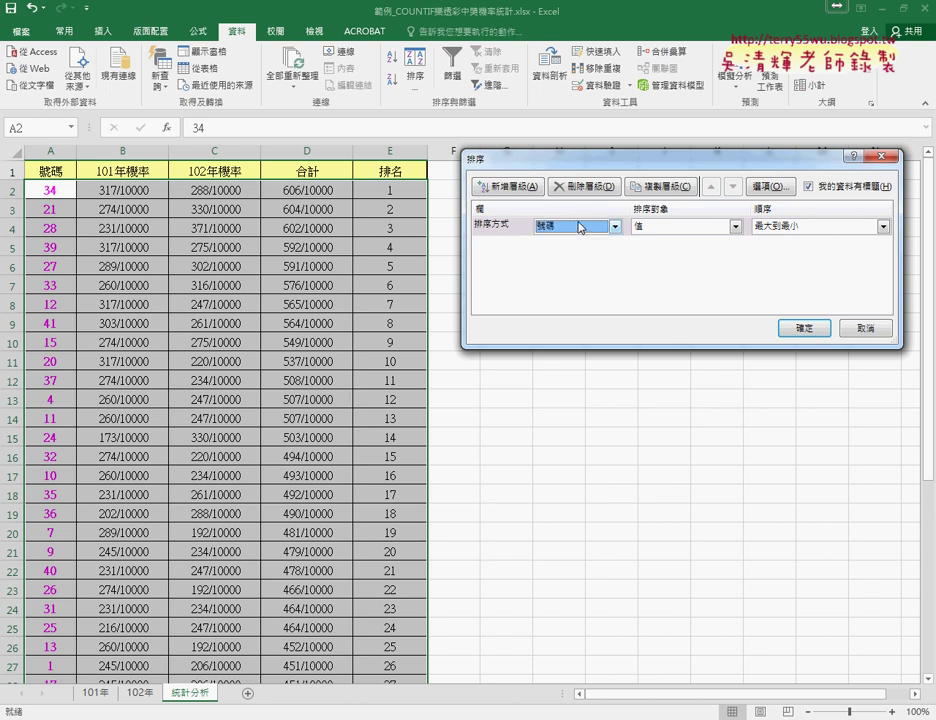
pyautogui.click(772, 227)
pyautogui.click(783, 243)
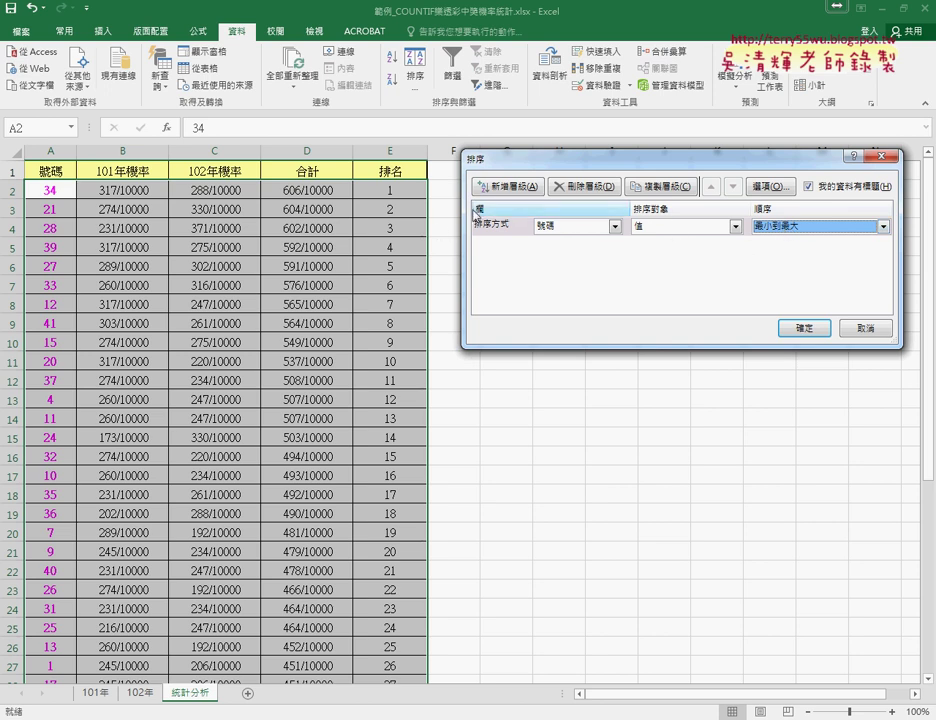
pyautogui.click(816, 329)
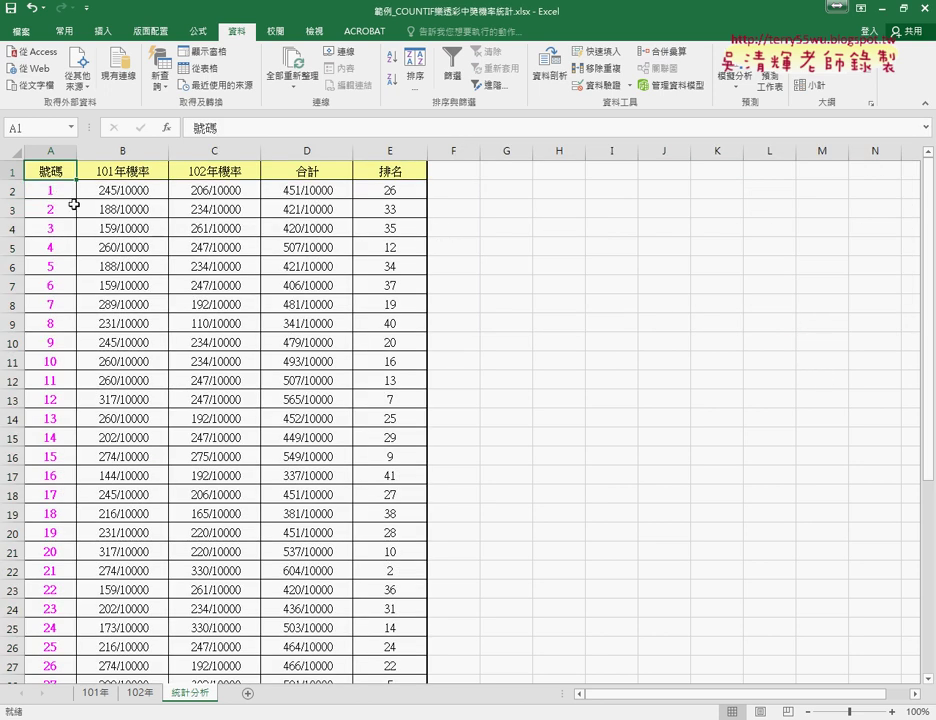
pyautogui.moveTo(62, 197); pyautogui.dragTo(44, 428)
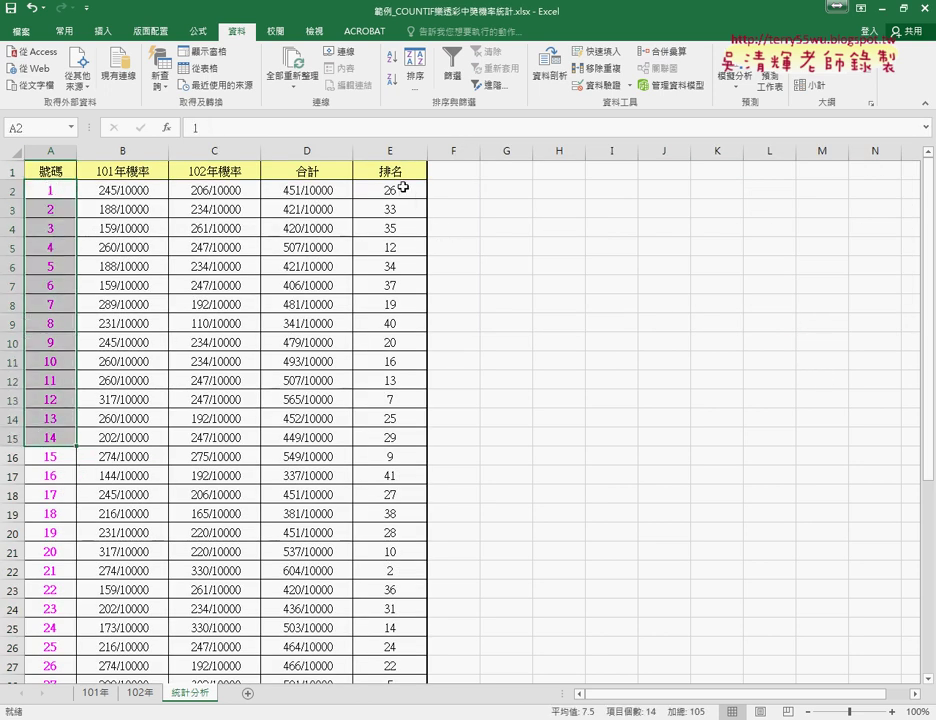
pyautogui.moveTo(401, 186); pyautogui.dragTo(409, 362)
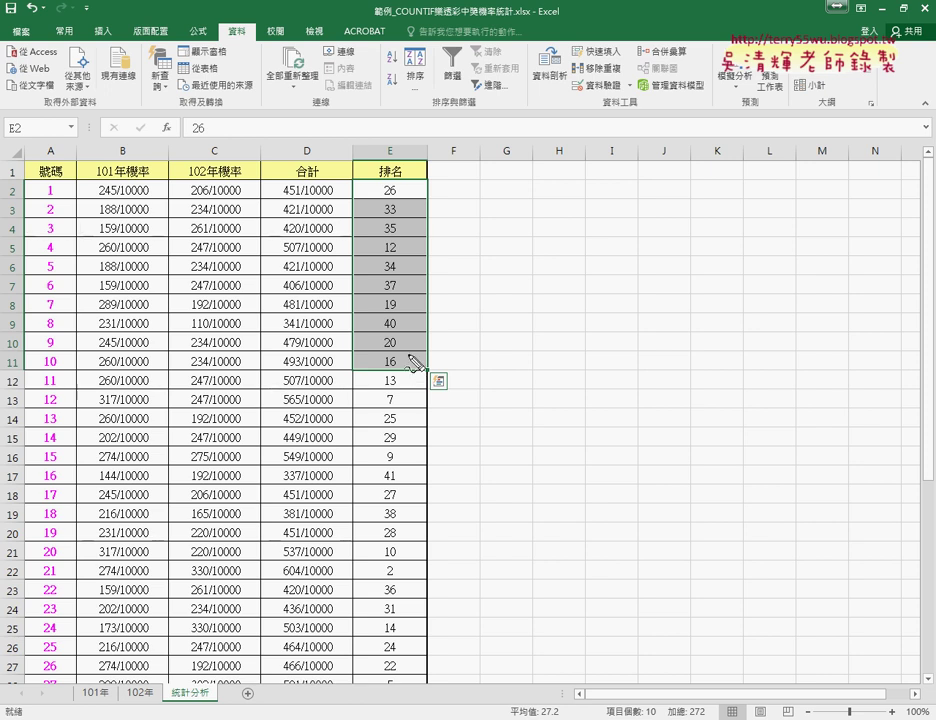
pyautogui.moveTo(228, 23); pyautogui.dragTo(250, 24)
pyautogui.moveTo(400, 40)
pyautogui.mouseDown()
pyautogui.moveTo(416, 92)
pyautogui.moveTo(390, 172)
pyautogui.mouseUp()
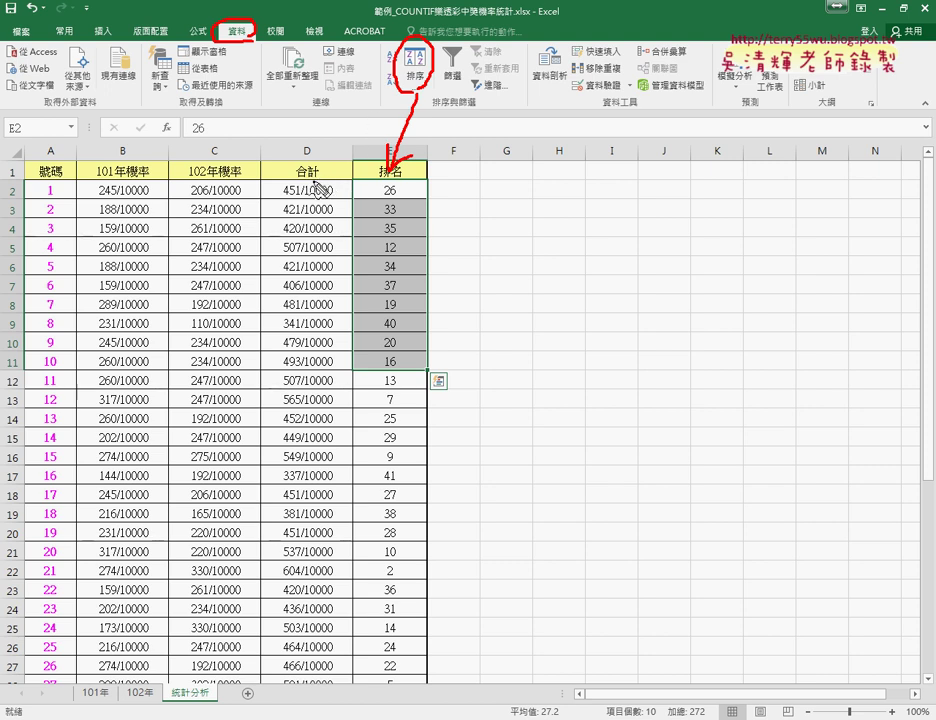
pyautogui.moveTo(318, 158); pyautogui.dragTo(300, 154)
pyautogui.moveTo(403, 183); pyautogui.dragTo(400, 182)
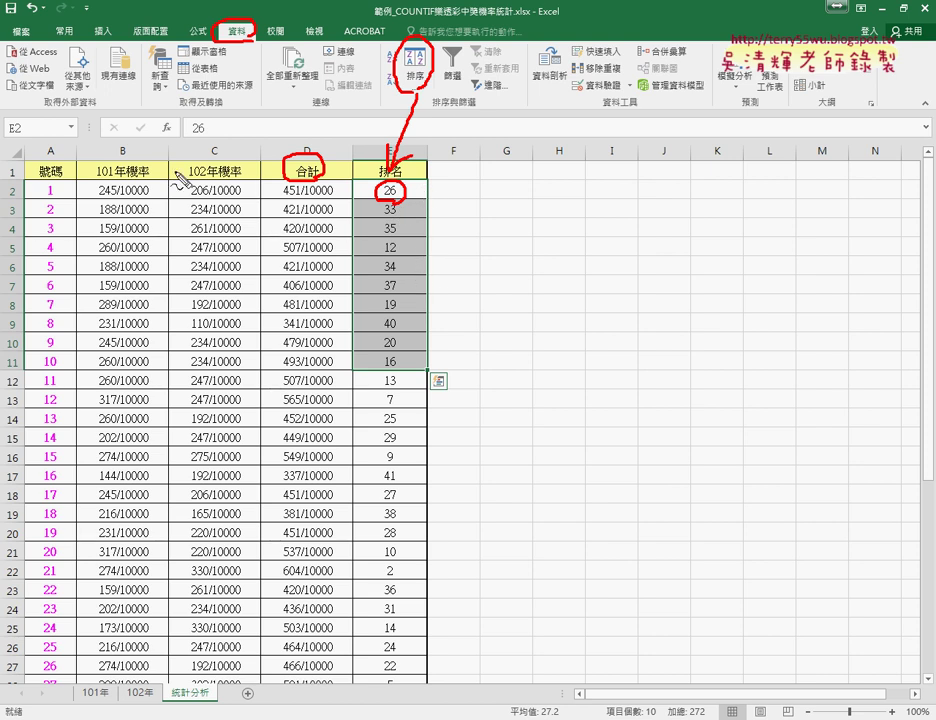
pyautogui.moveTo(78, 163); pyautogui.dragTo(70, 182)
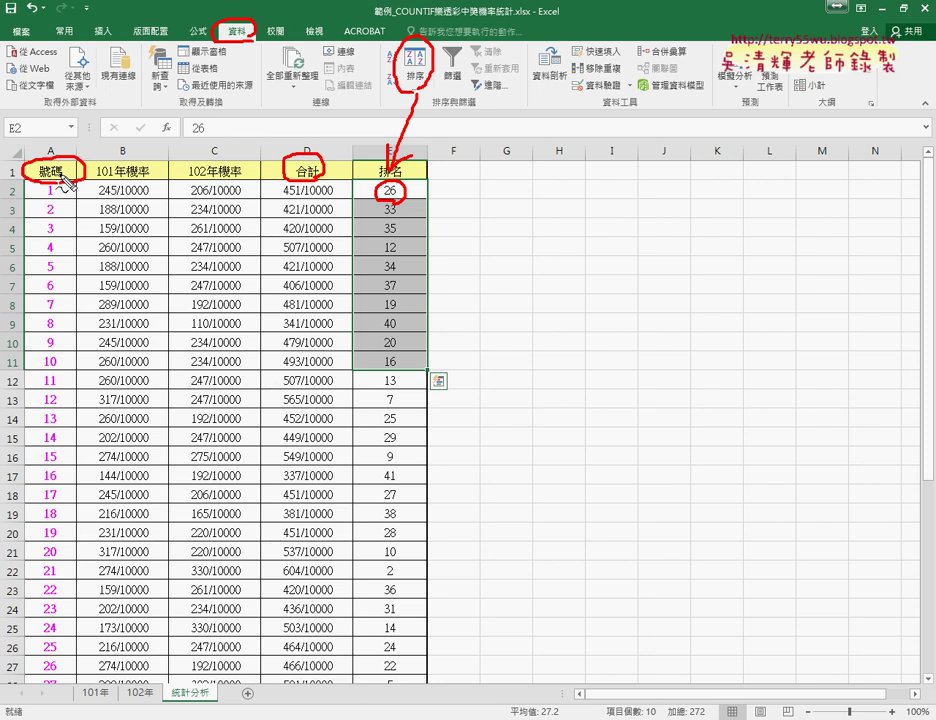
pyautogui.press('Escape')
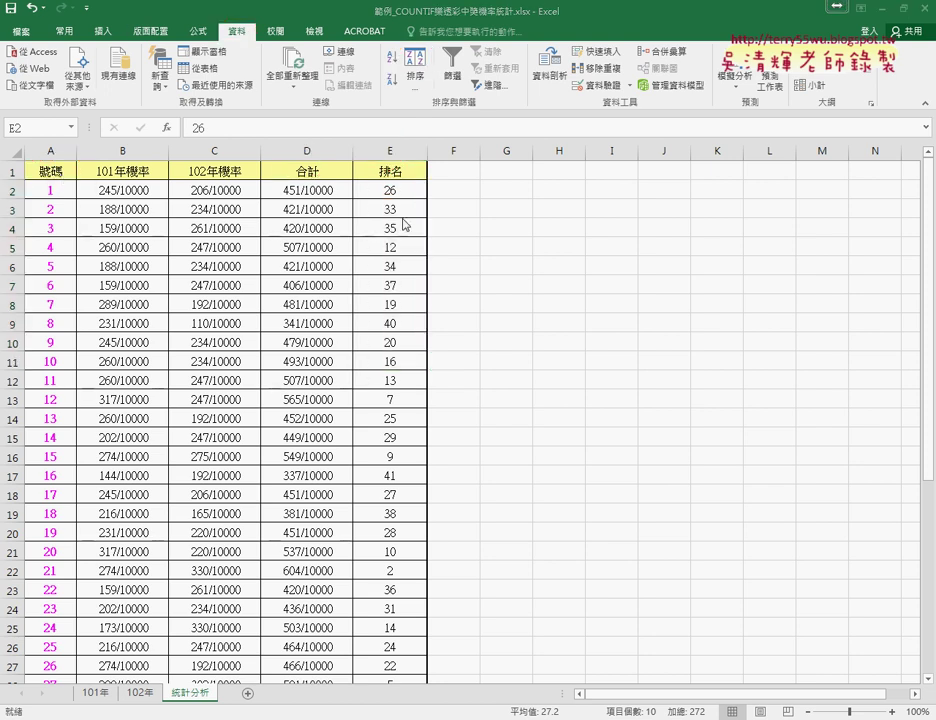
# Clear the existing rank values from E2:E43 and reselect E2.
pyautogui.click(420, 190)
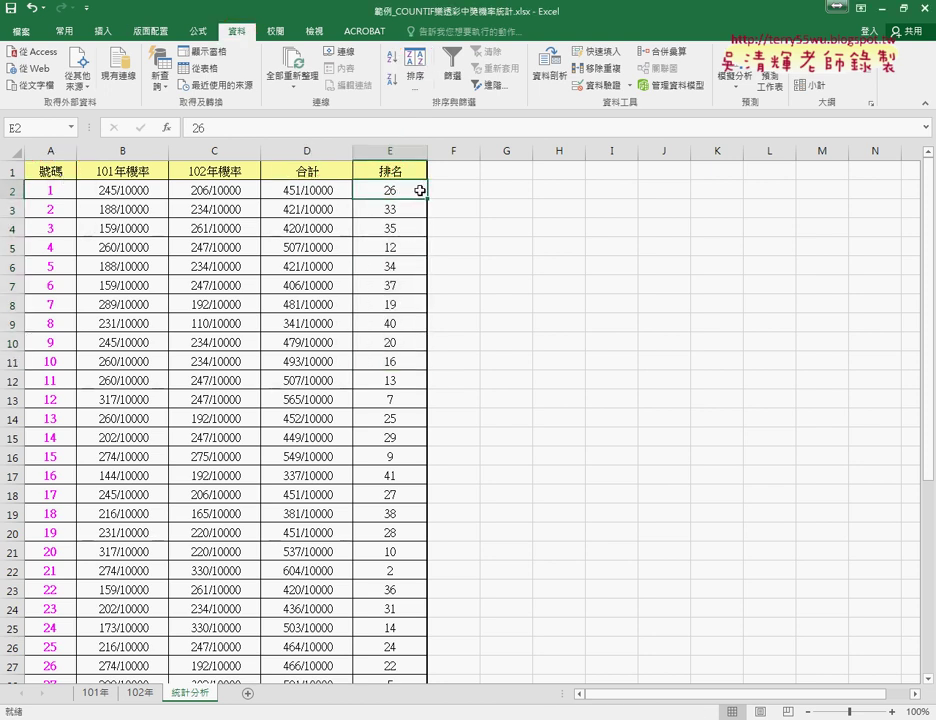
pyautogui.hotkey('ctrl', 'shift', 'Down')
pyautogui.press('Delete')
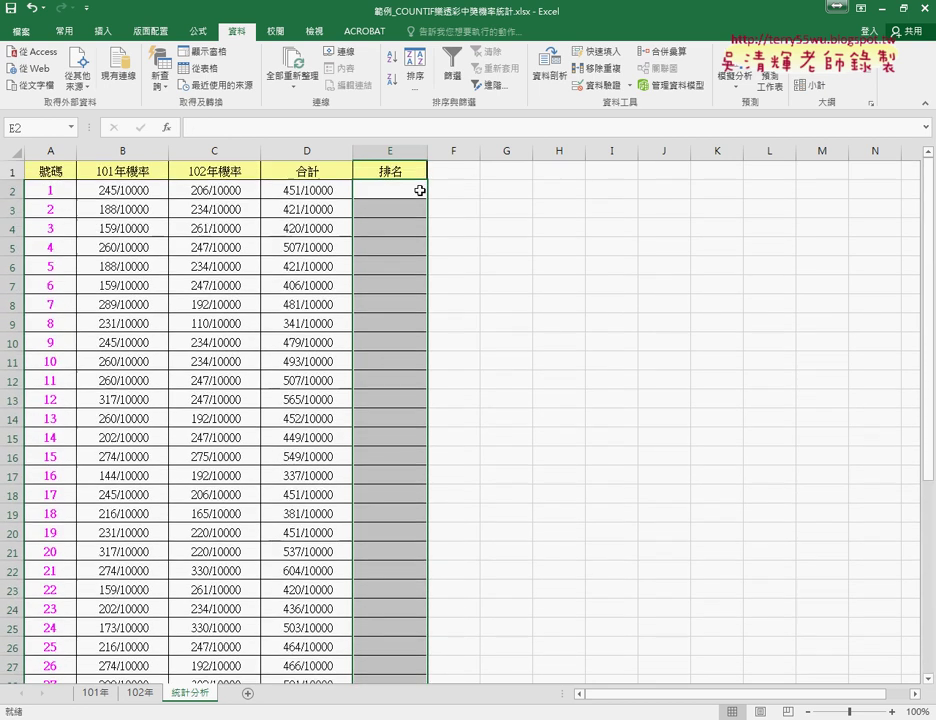
pyautogui.click(420, 190)
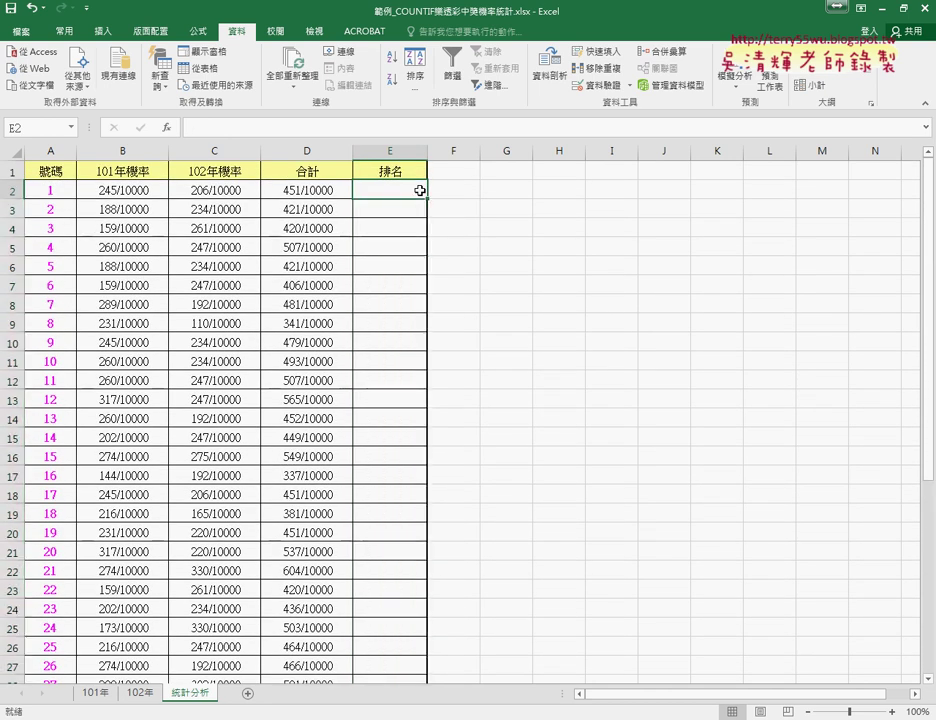
# Insert a function in E2, choosing RANK.EQ from the 統計 category.
pyautogui.click(167, 128)
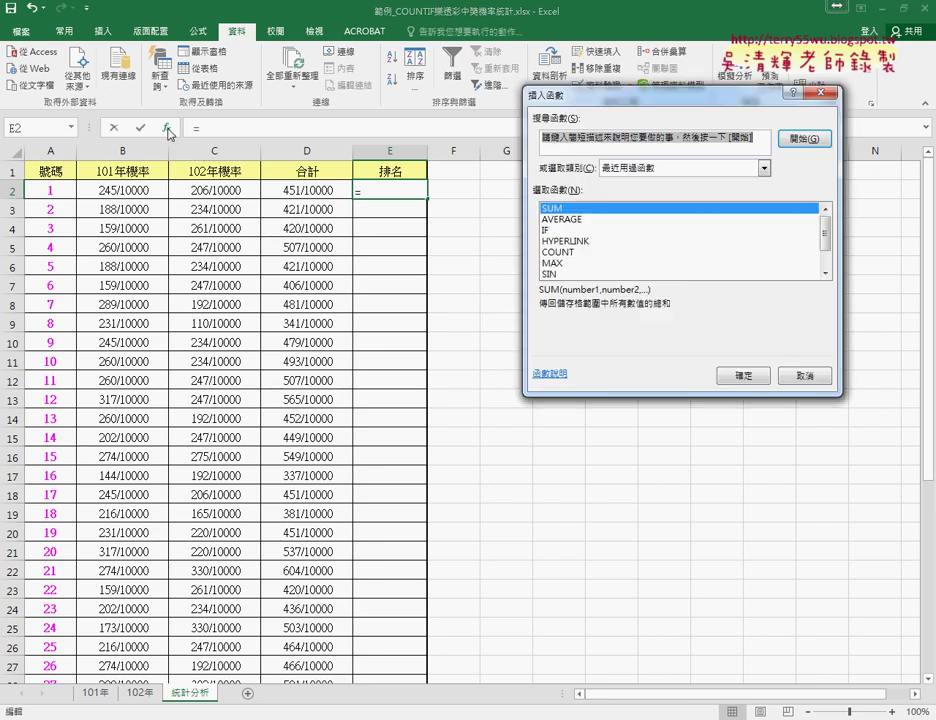
pyautogui.click(664, 172)
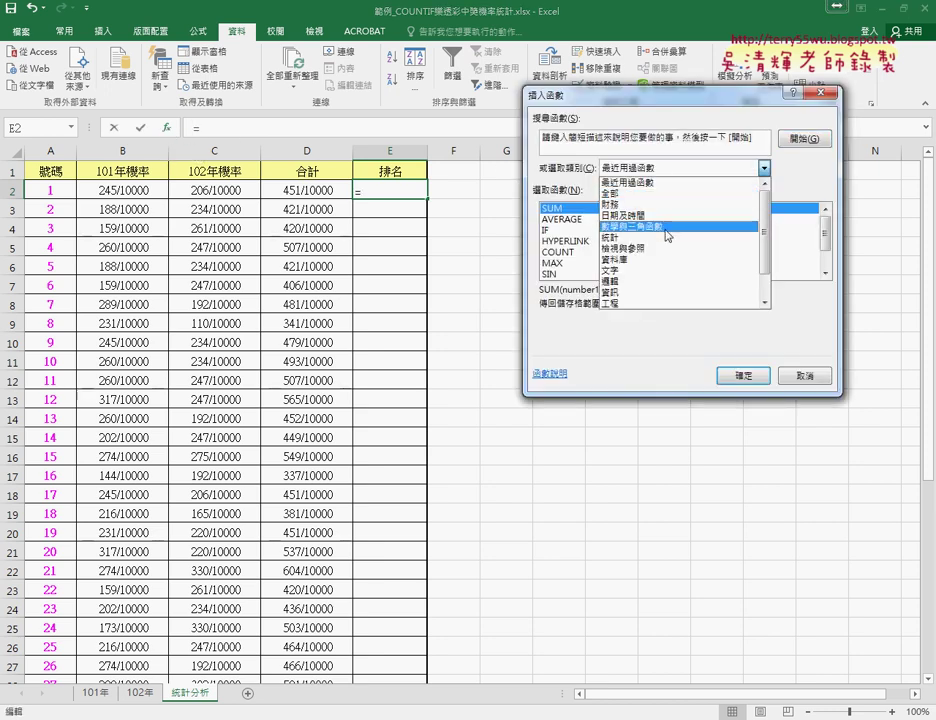
pyautogui.click(666, 240)
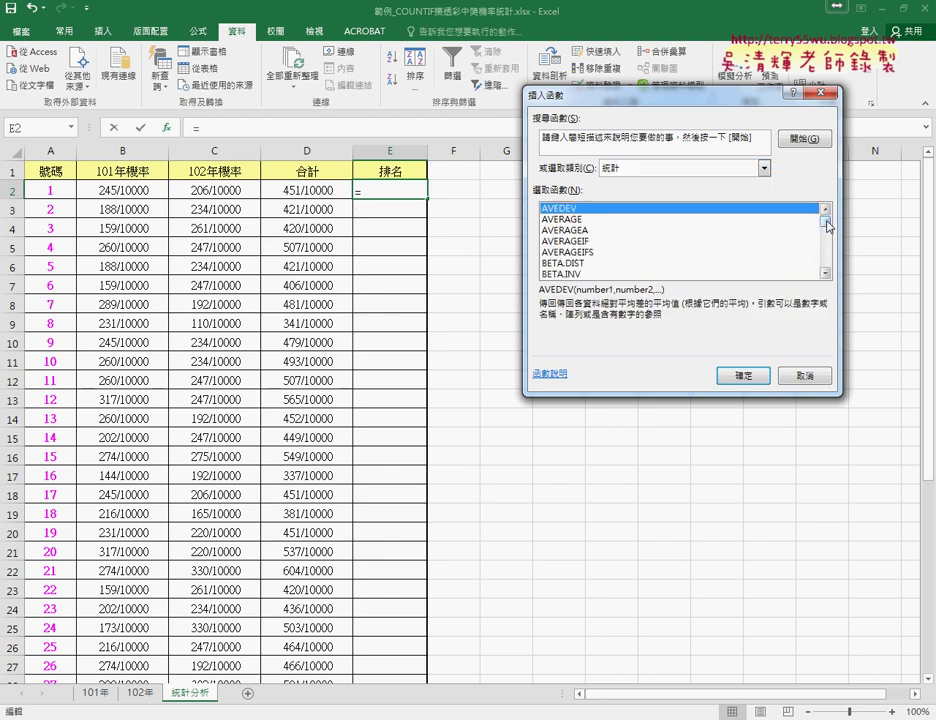
pyautogui.scroll(-18, 826, 250)
pyautogui.moveTo(827, 248); pyautogui.dragTo(828, 258)
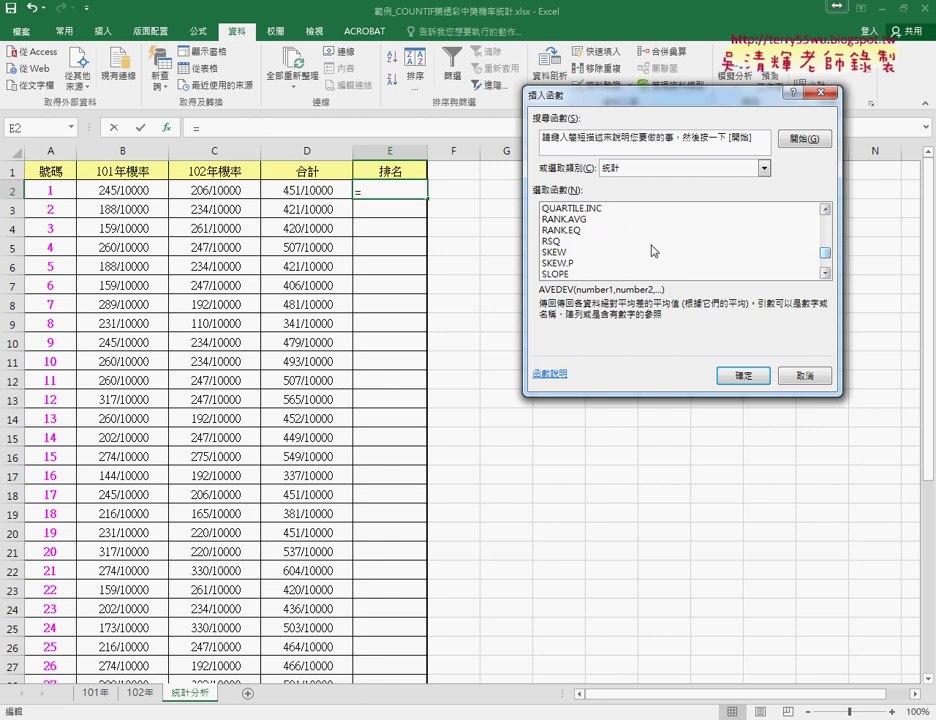
pyautogui.click(580, 231)
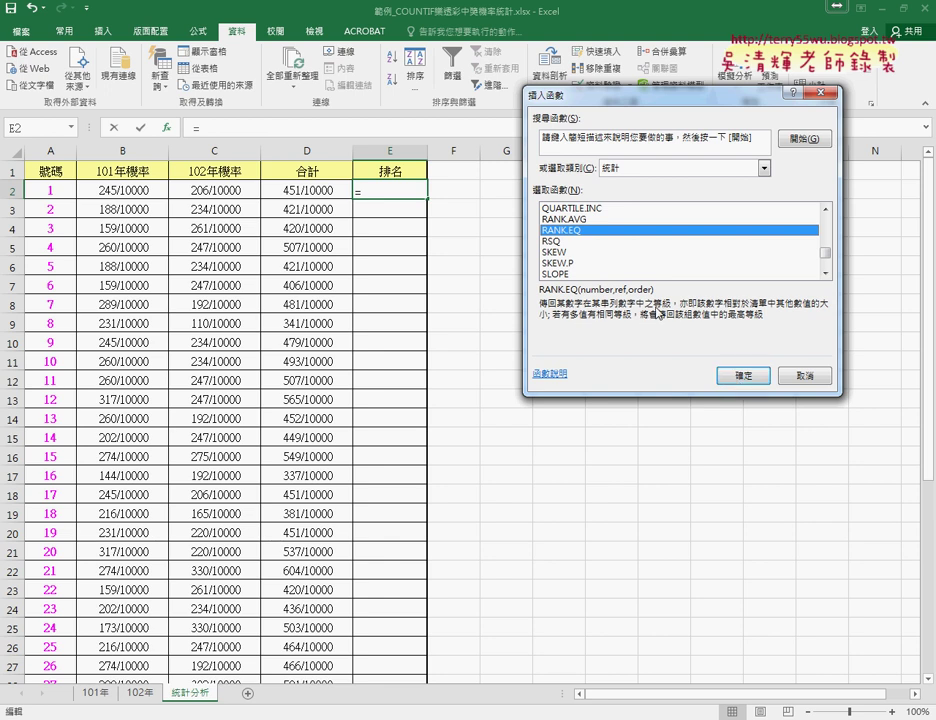
# Set RANK.EQ's Number to D2 and its Ref to D2:D43, which previews rank 26.
pyautogui.click(748, 377)
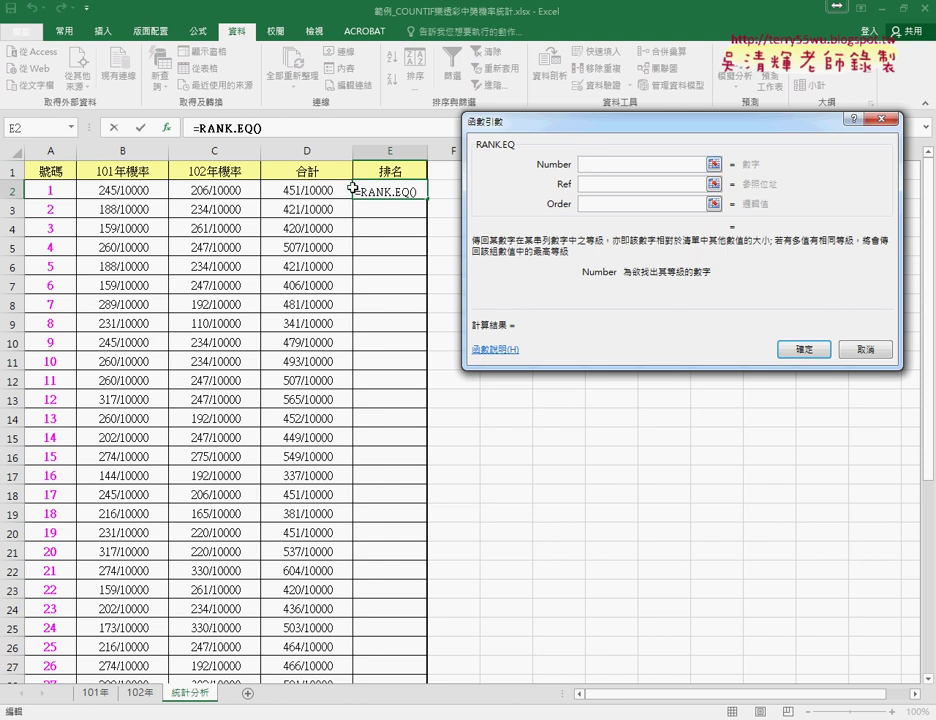
pyautogui.click(319, 190)
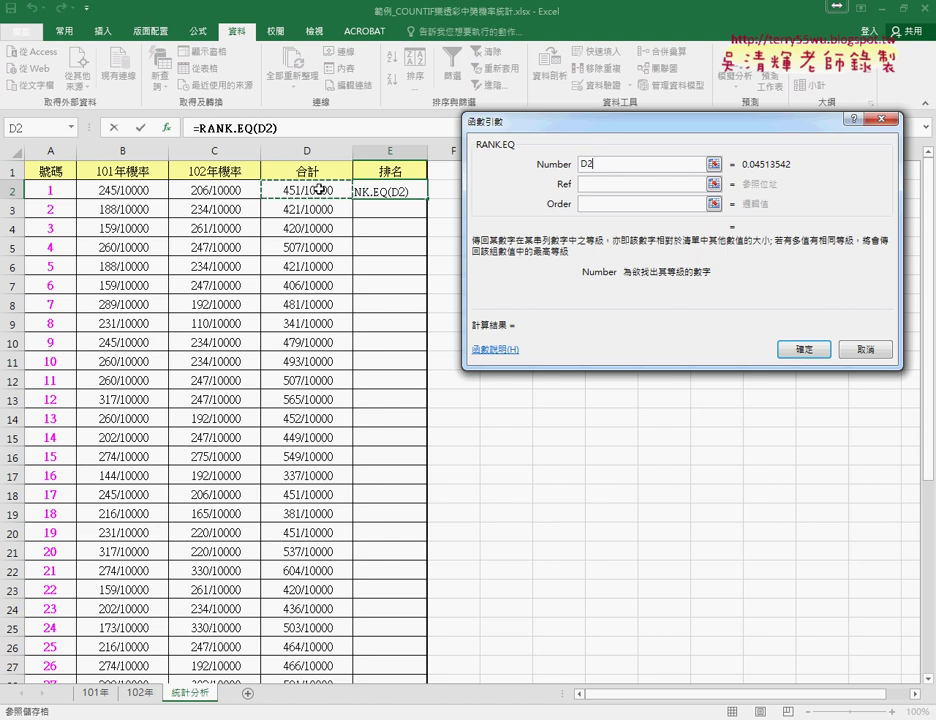
pyautogui.click(597, 183)
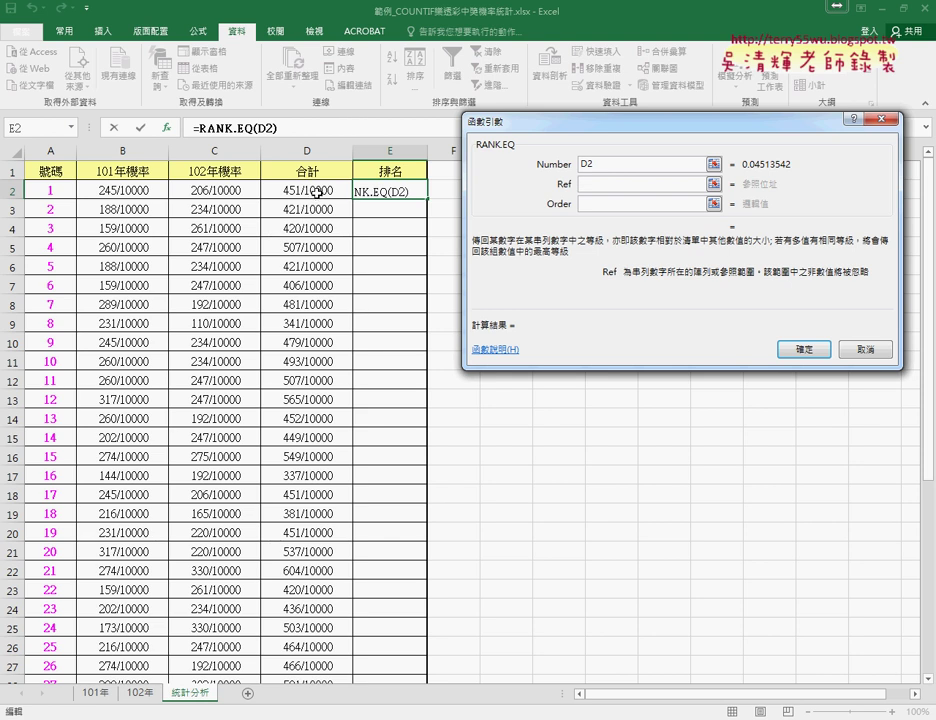
pyautogui.click(306, 188)
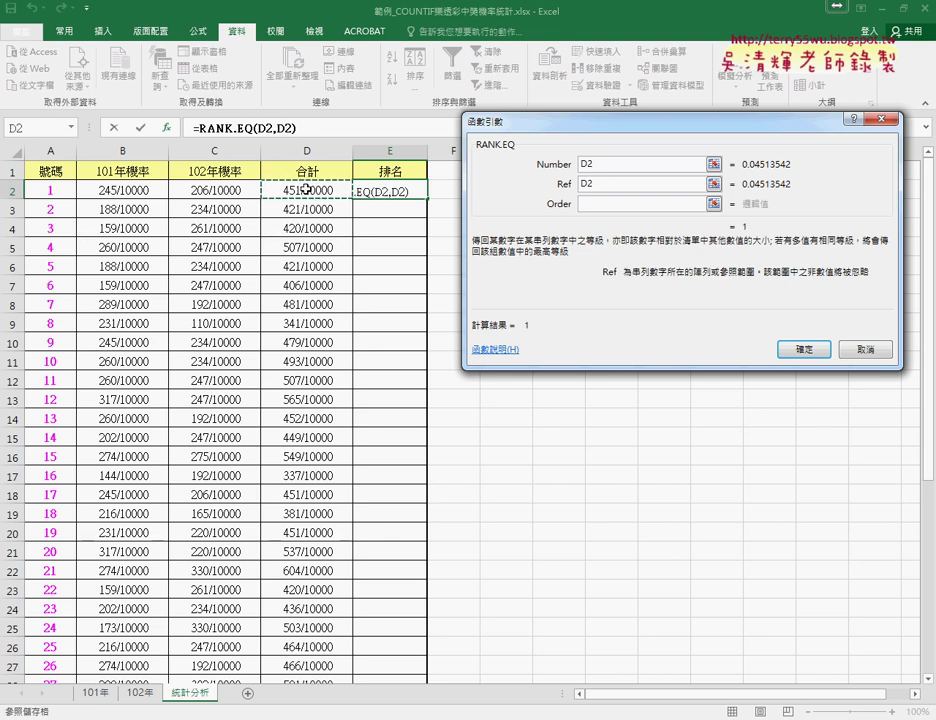
pyautogui.hotkey('ctrl', 'shift', 'Down')
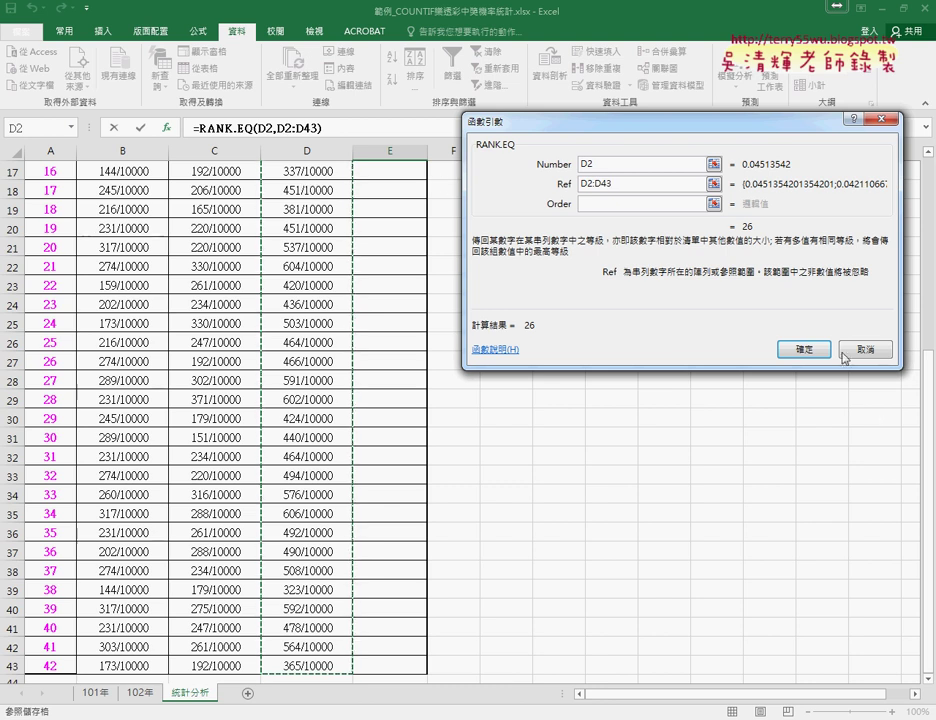
pyautogui.scroll(6, 680, 315)
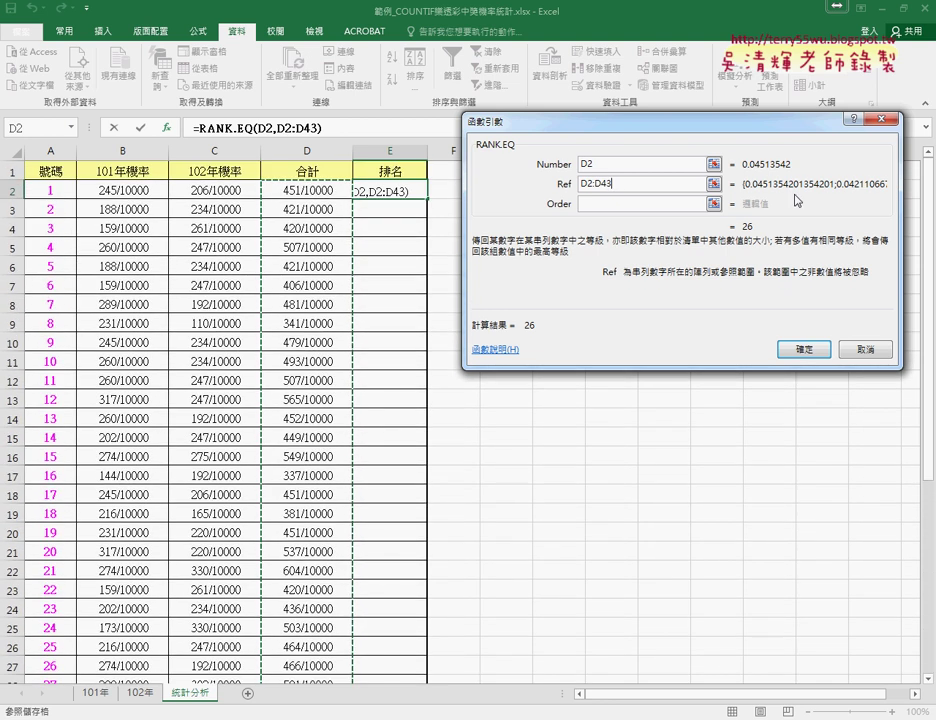
pyautogui.doubleClick(621, 183)
pyautogui.click(588, 166)
pyautogui.doubleClick(588, 166)
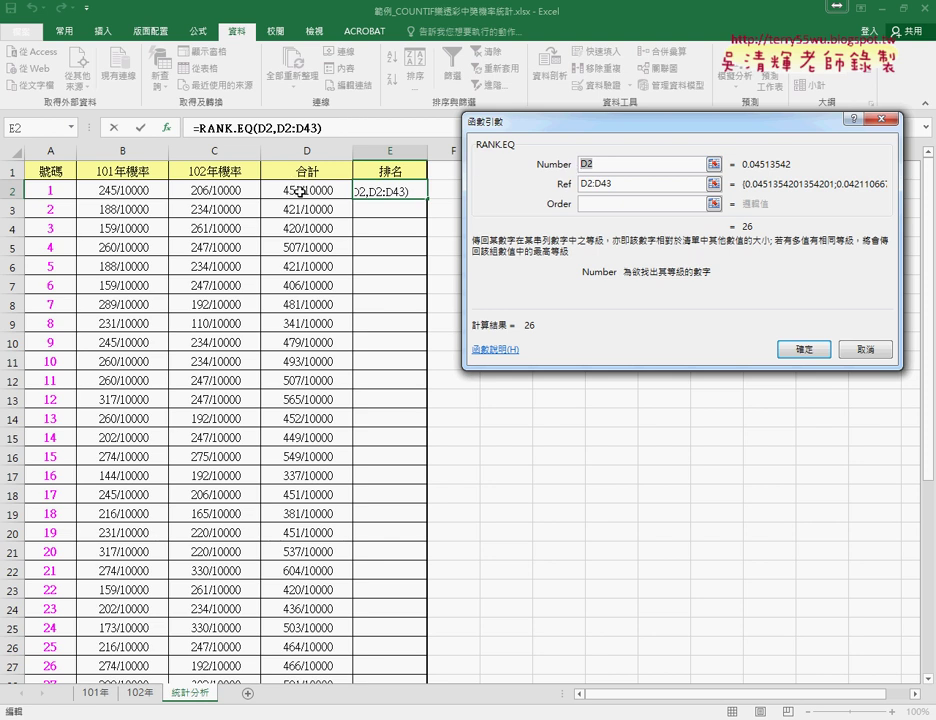
pyautogui.press('Tab')
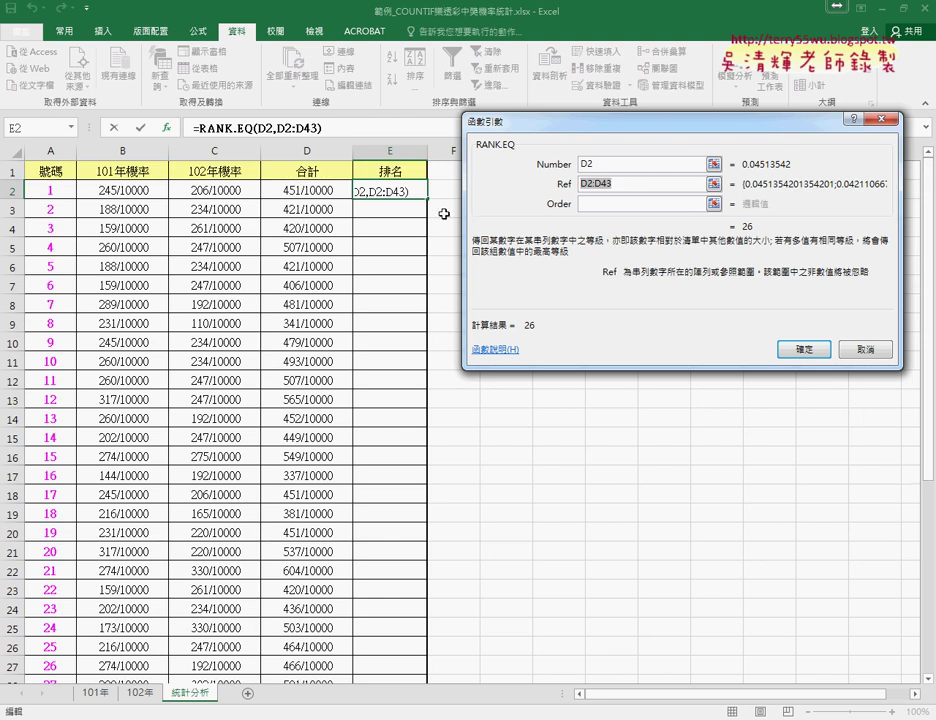
# Add $ signs to the Ref range so it reads D$2:D$43.
pyautogui.click(591, 184)
pyautogui.write('$2:D')
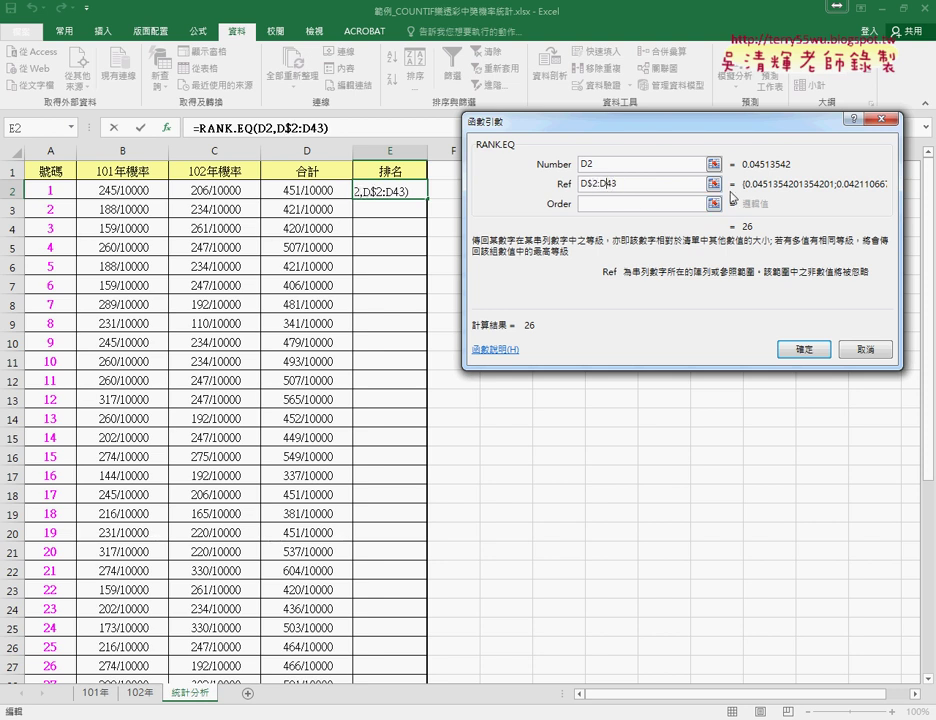
pyautogui.write('$')
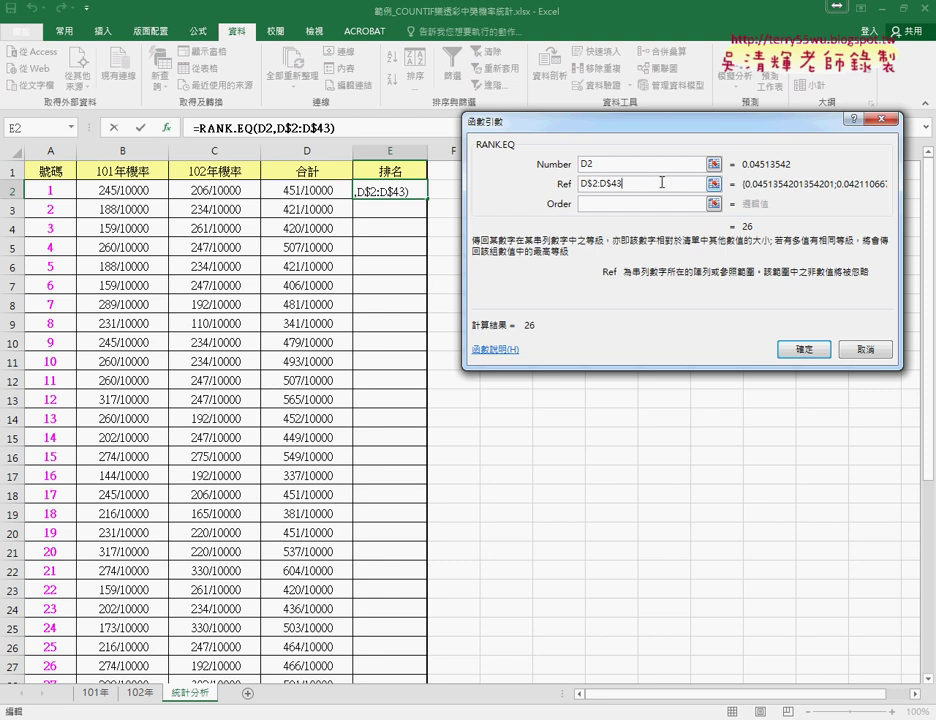
pyautogui.click(606, 204)
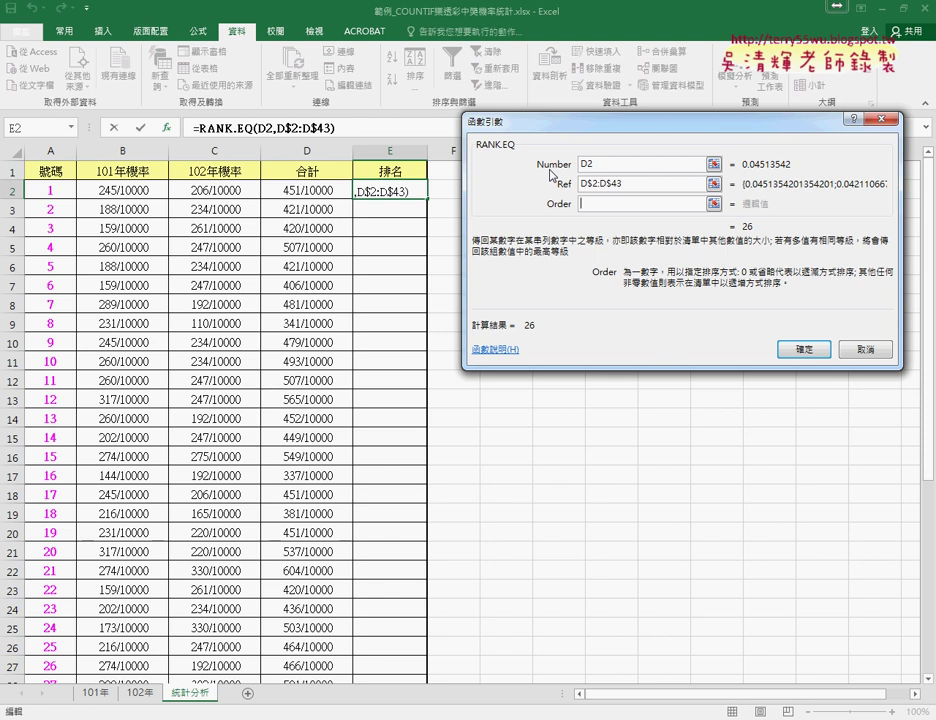
pyautogui.moveTo(538, 173)
pyautogui.mouseDown()
pyautogui.moveTo(563, 175)
pyautogui.moveTo(575, 192)
pyautogui.mouseUp()
pyautogui.moveTo(345, 182)
pyautogui.mouseDown()
pyautogui.moveTo(577, 150)
pyautogui.moveTo(571, 167)
pyautogui.mouseUp()
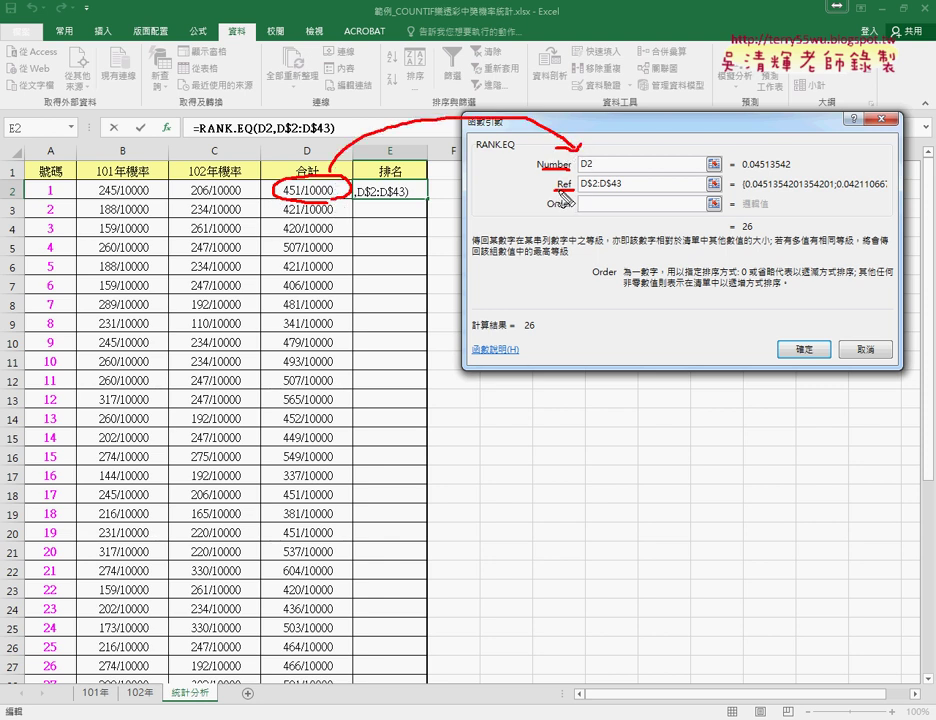
pyautogui.moveTo(250, 181); pyautogui.dragTo(250, 298)
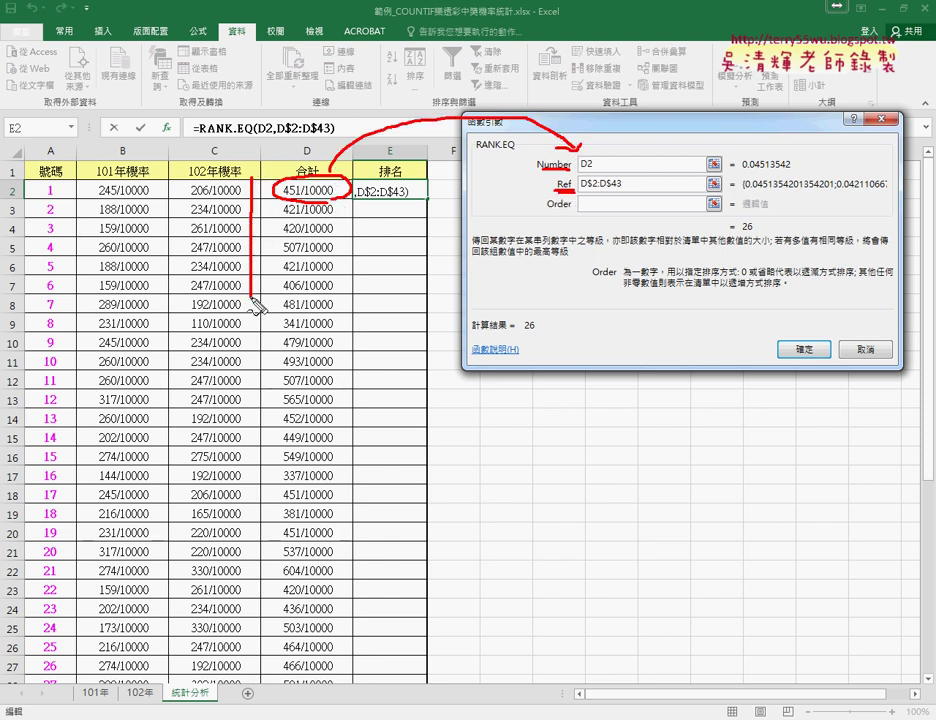
pyautogui.moveTo(350, 190); pyautogui.dragTo(348, 358)
pyautogui.moveTo(263, 345)
pyautogui.mouseDown()
pyautogui.moveTo(236, 680)
pyautogui.moveTo(348, 352)
pyautogui.moveTo(472, 291)
pyautogui.moveTo(533, 186)
pyautogui.mouseUp()
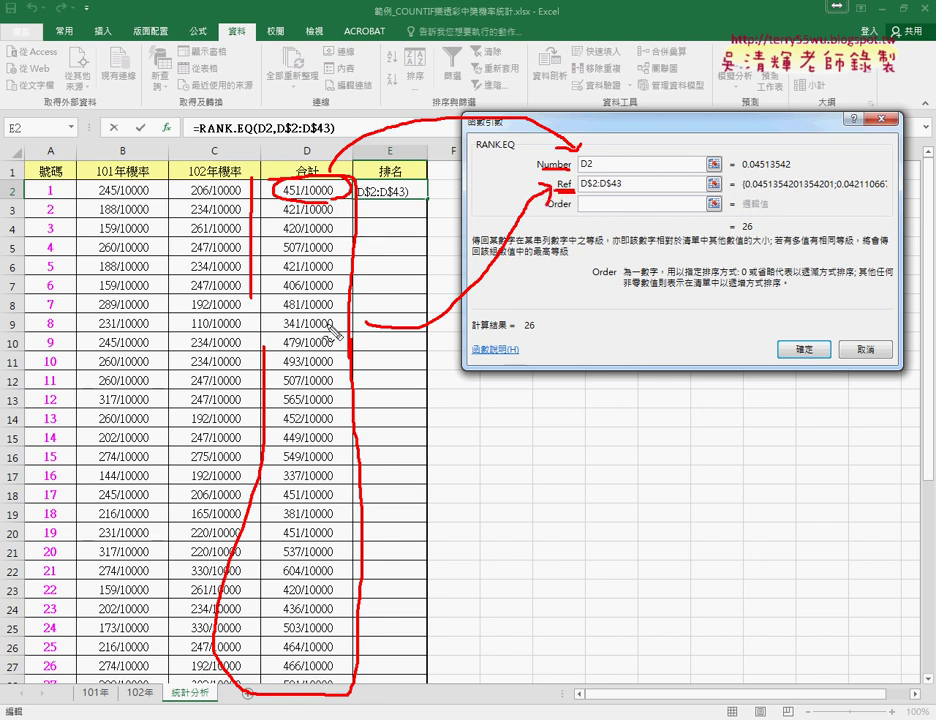
pyautogui.moveTo(593, 198); pyautogui.dragTo(593, 212)
pyautogui.press('Escape')
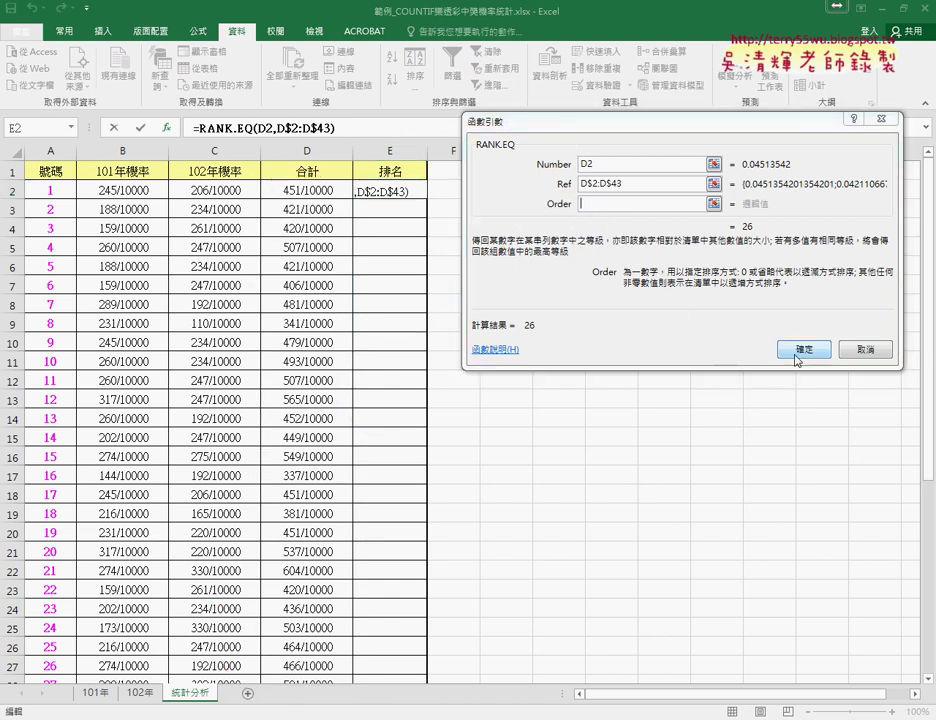
# Confirm the RANK.EQ formula in E2 and copy it down the 排名 column to E43.
pyautogui.click(799, 352)
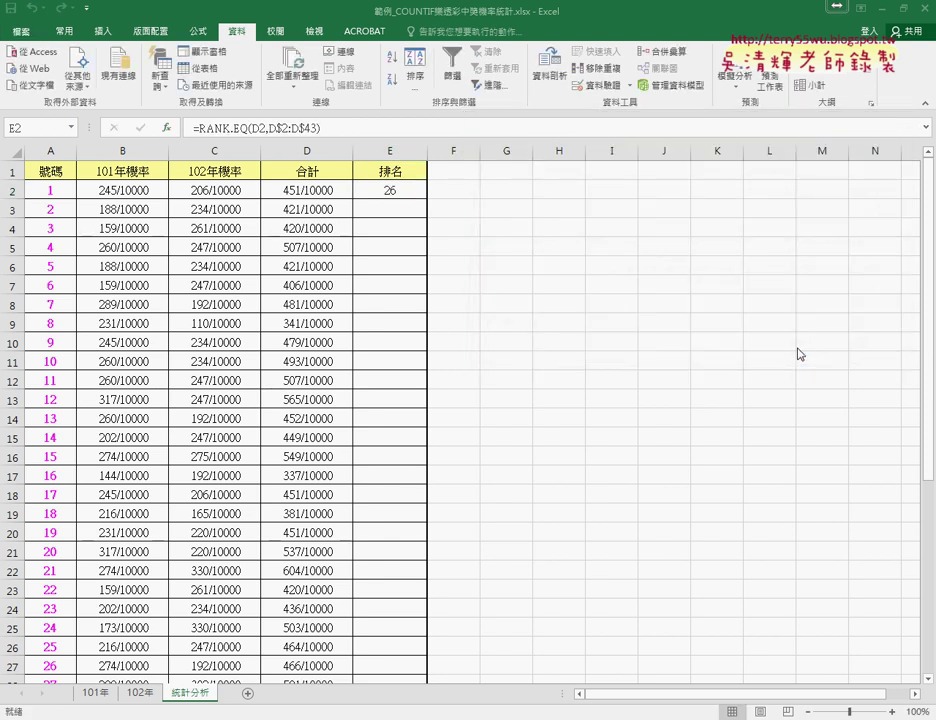
pyautogui.doubleClick(425, 198)
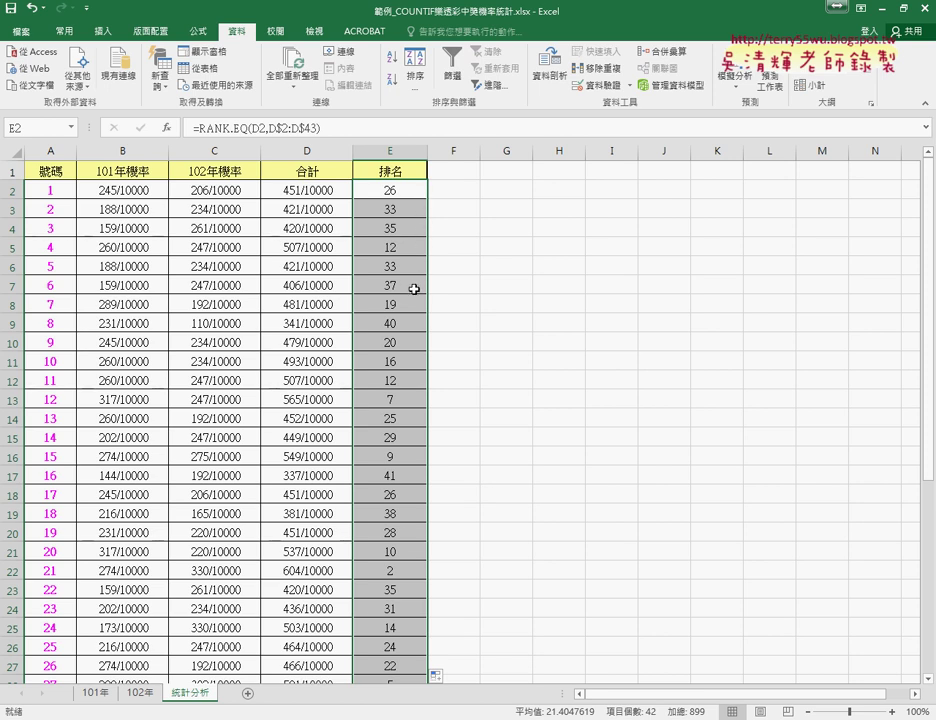
pyautogui.scroll(-3, 416, 290)
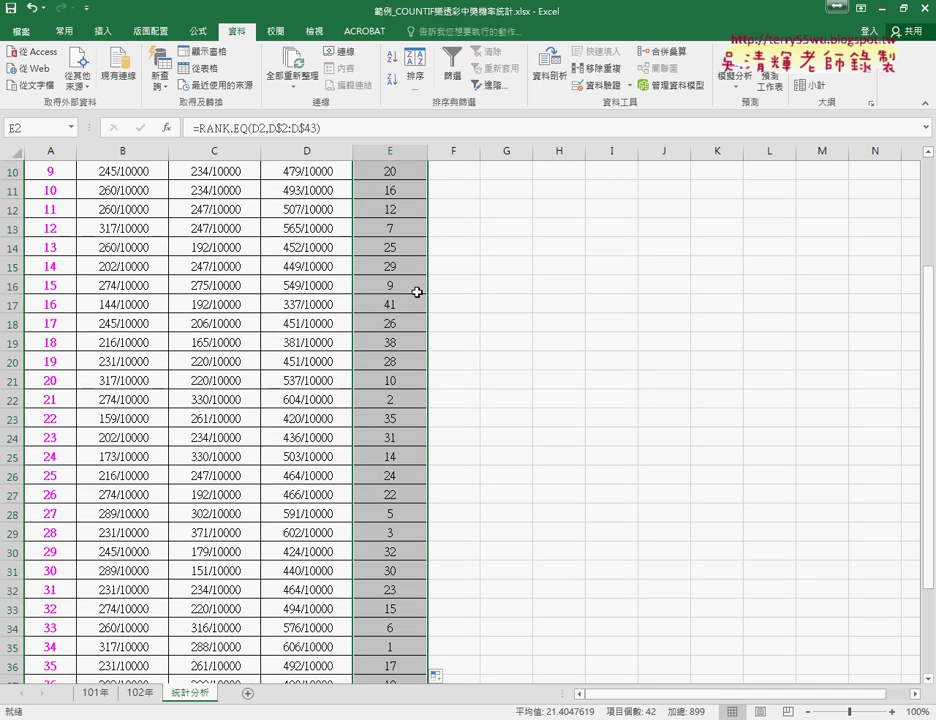
pyautogui.scroll(-1, 417, 292)
# Check the ranks against the 合計 totals in rows 35, 22 and 29.
pyautogui.click(393, 592)
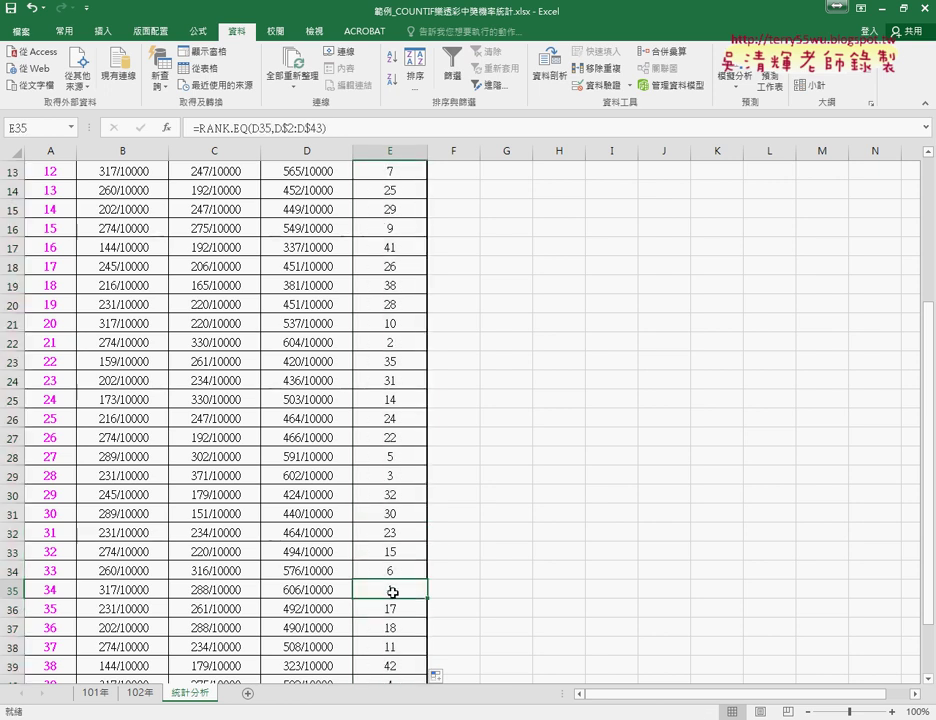
pyautogui.moveTo(58, 591)
pyautogui.mouseDown()
pyautogui.moveTo(393, 604)
pyautogui.moveTo(410, 591)
pyautogui.mouseUp()
pyautogui.click(300, 592)
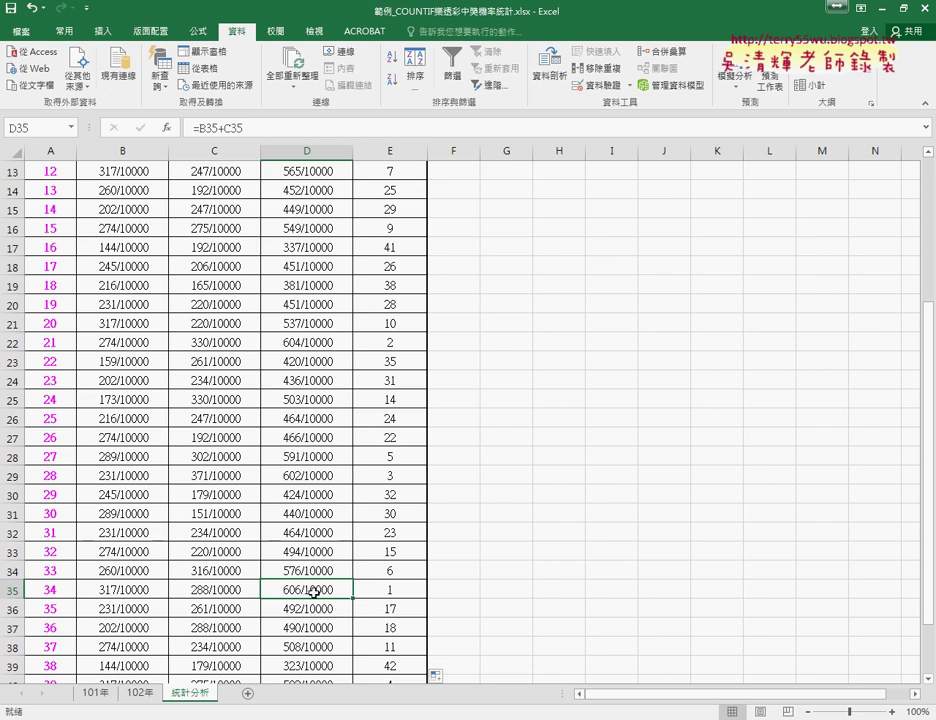
pyautogui.click(310, 342)
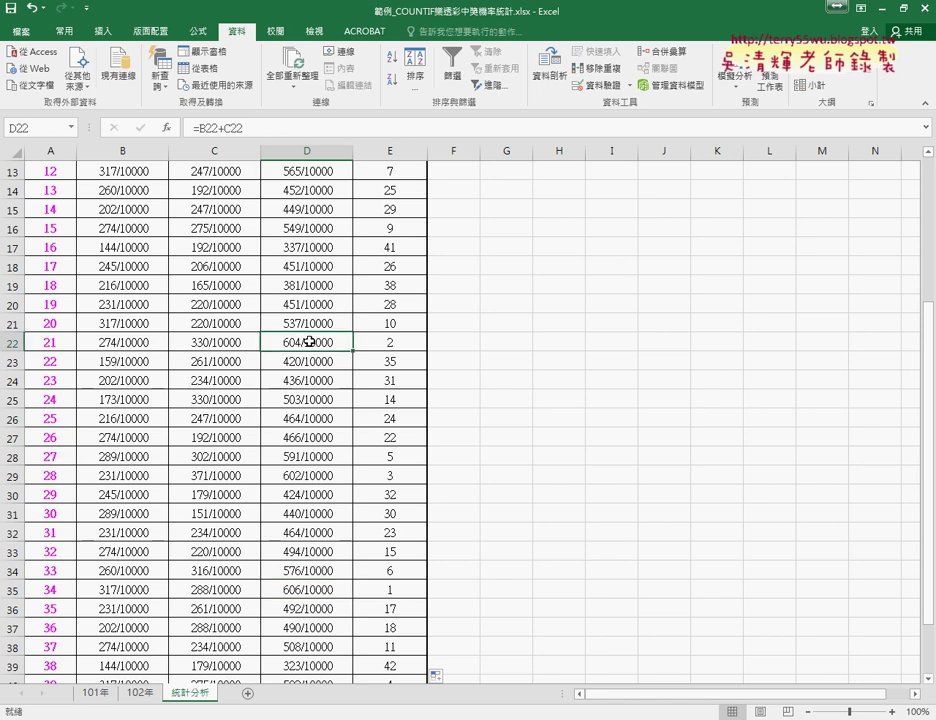
pyautogui.click(320, 479)
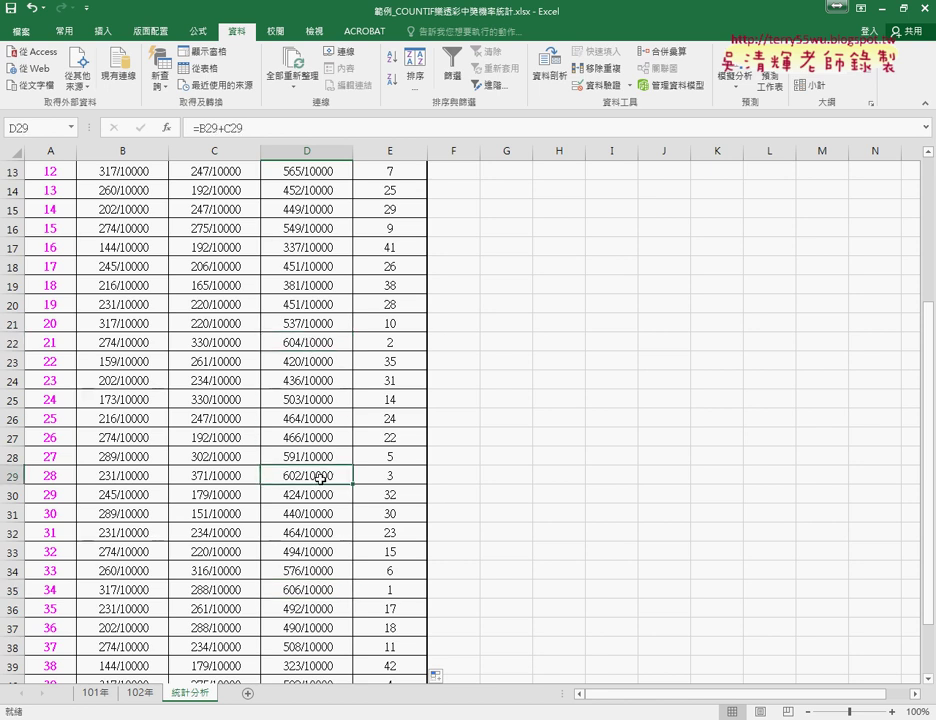
pyautogui.scroll(4, 320, 479)
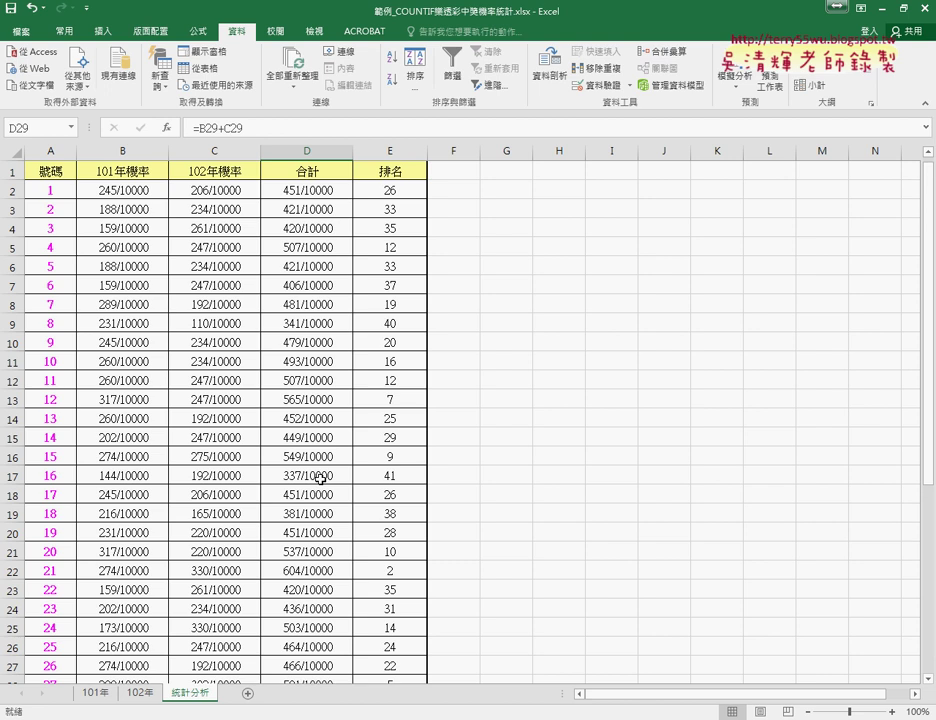
pyautogui.click(393, 191)
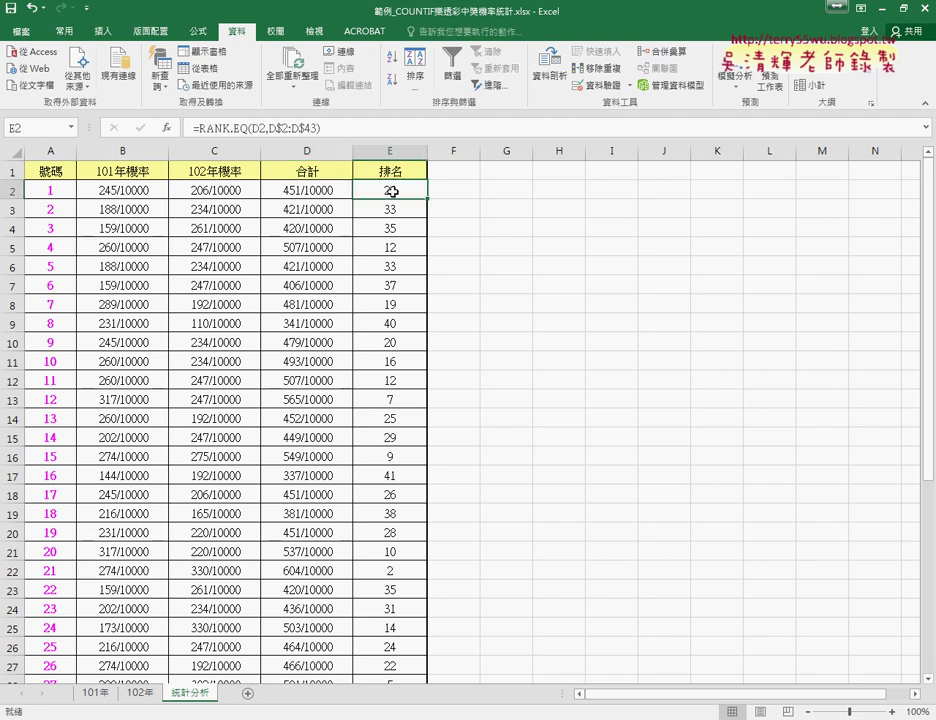
pyautogui.click(210, 128)
pyautogui.click(167, 128)
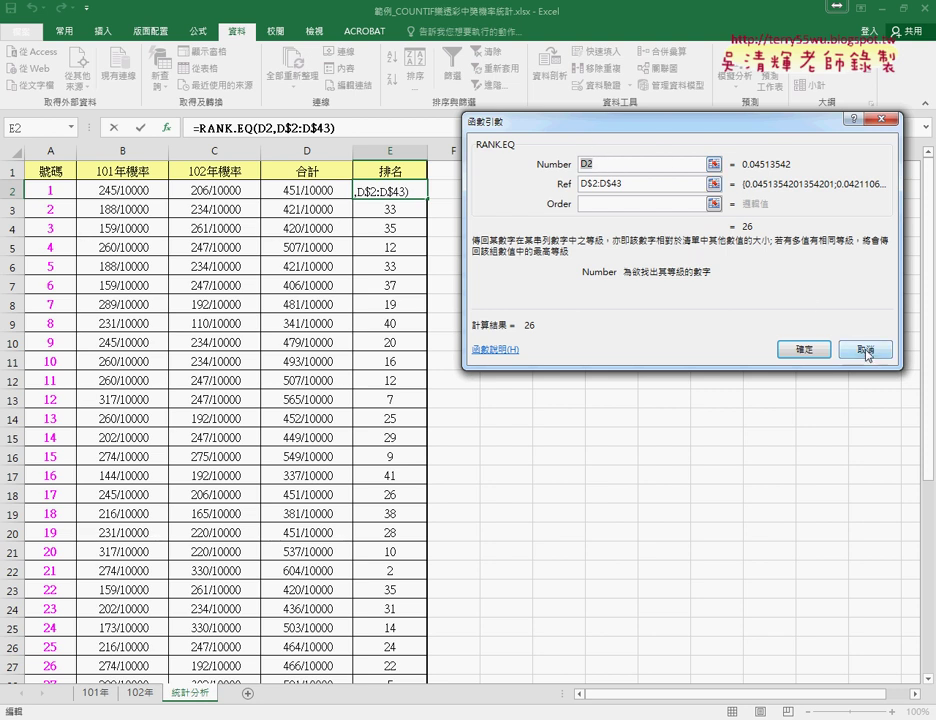
pyautogui.click(804, 349)
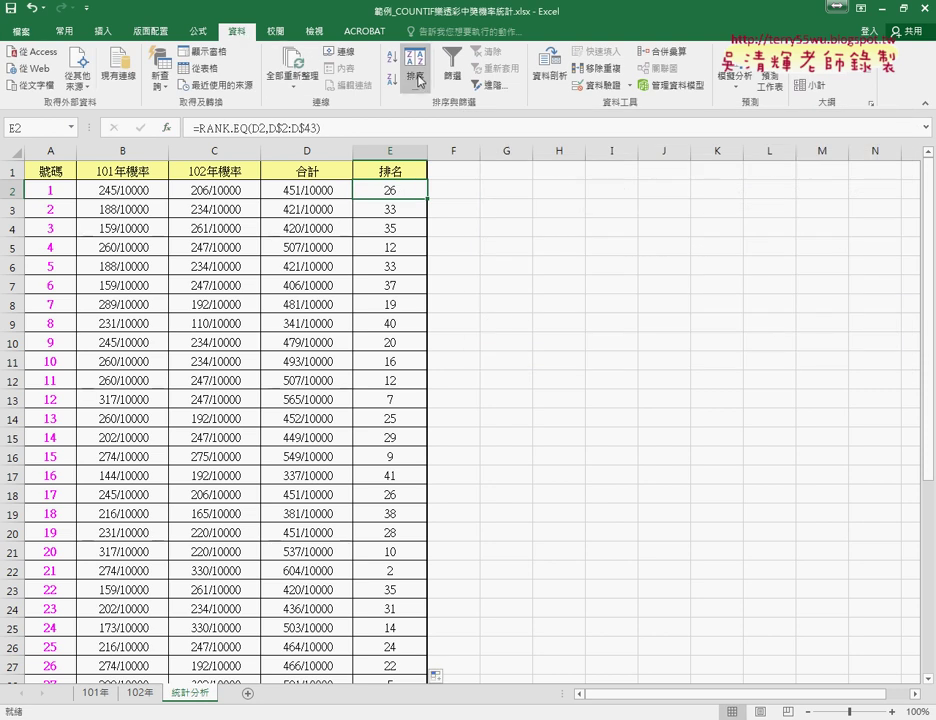